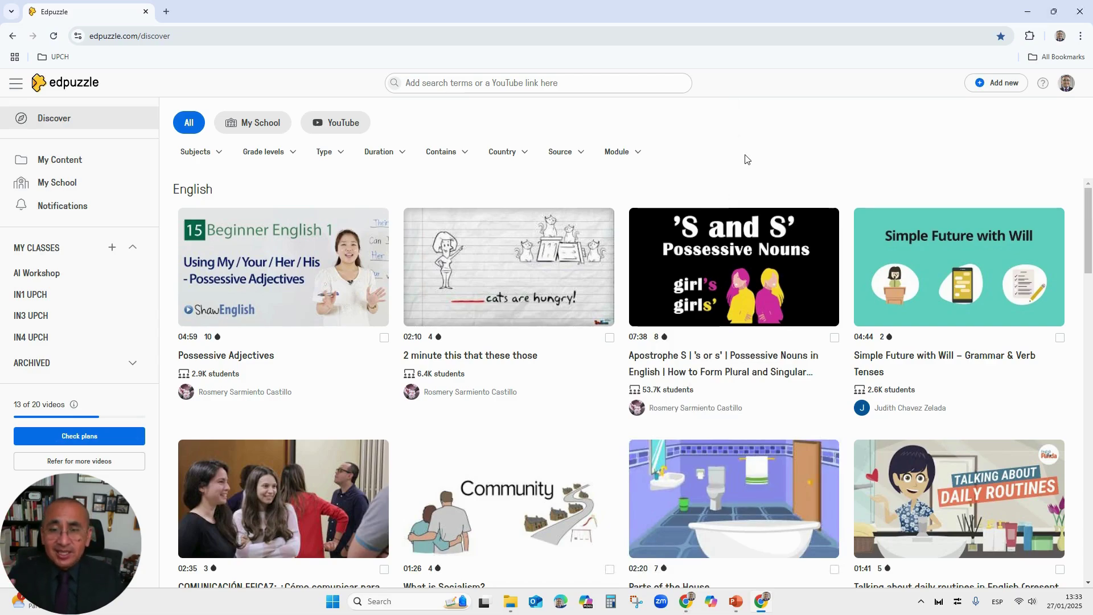
{"action": "left_click", "coordinate": [67, 165]}
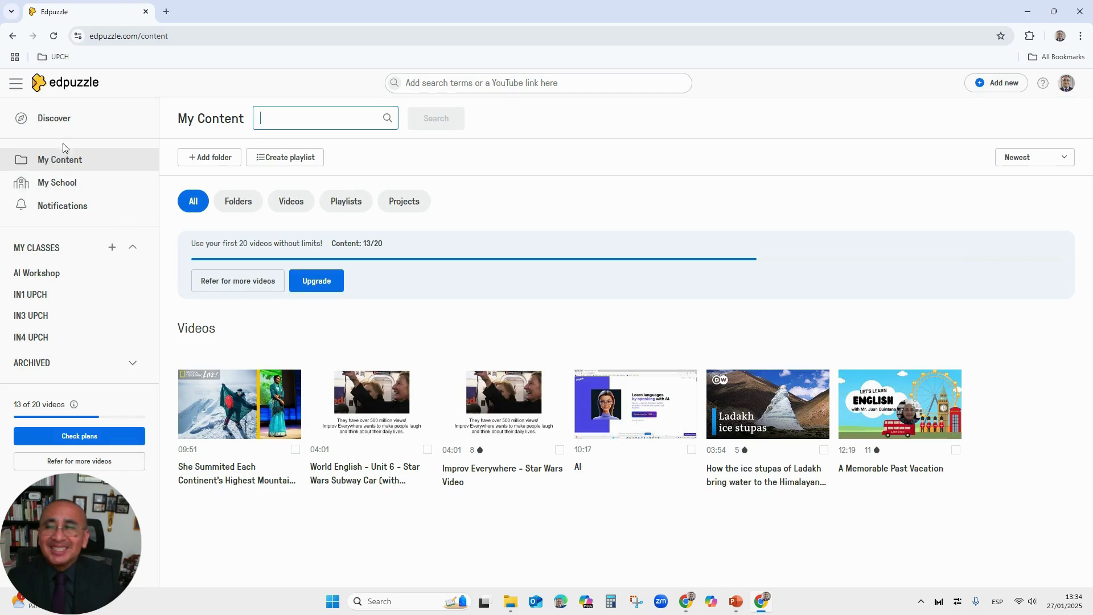
{"action": "left_click", "coordinate": [63, 88]}
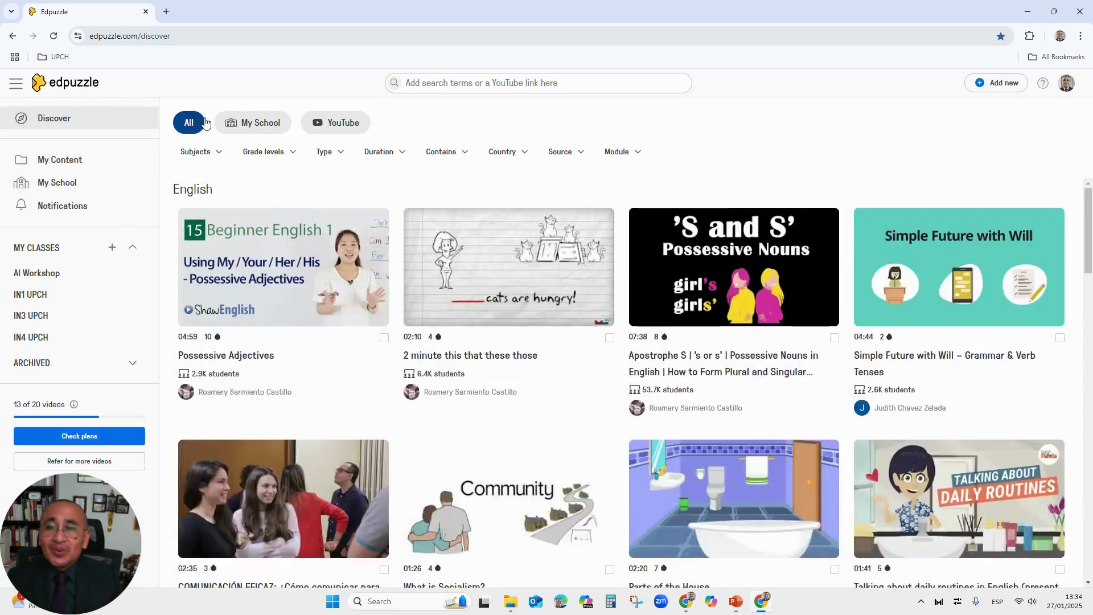
{"action": "left_click", "coordinate": [460, 83]}
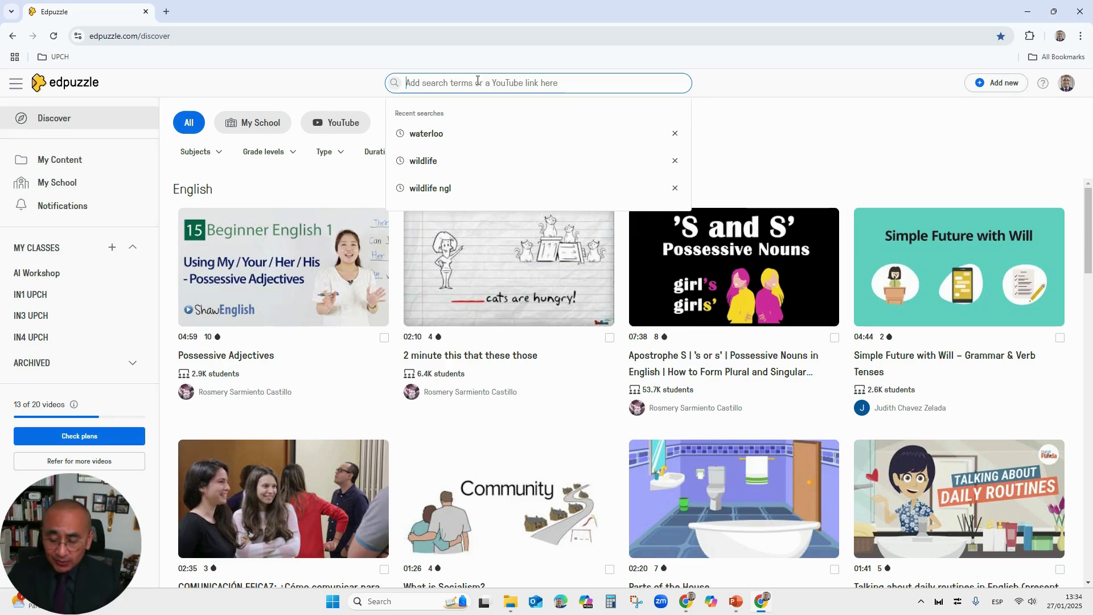
{"action": "type", "text": "https://youtu.be/isfCRm9PFMY"}
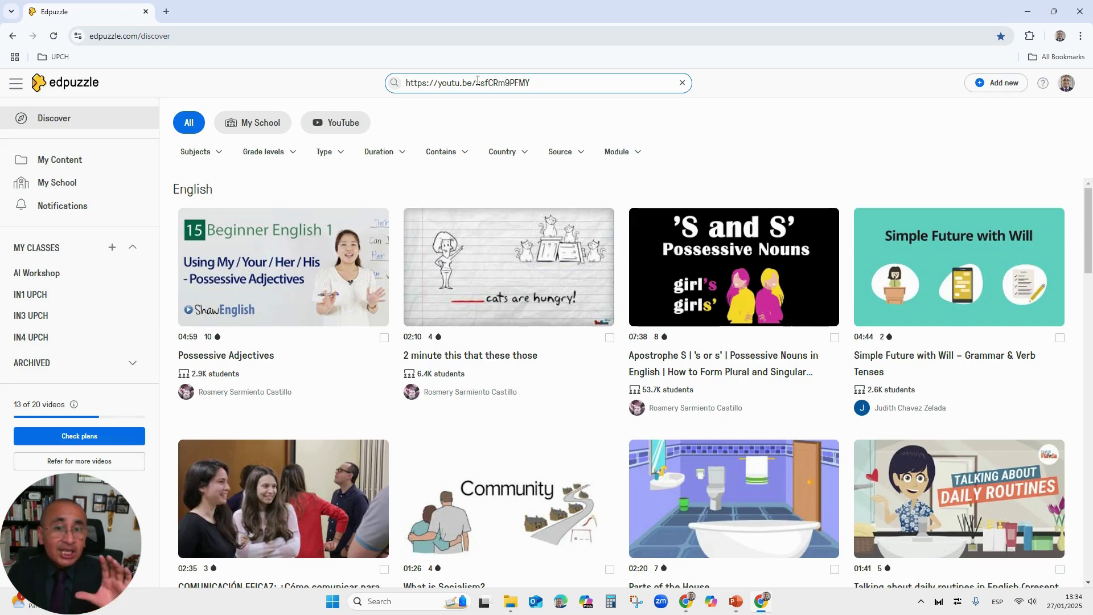
{"action": "key", "text": "Return"}
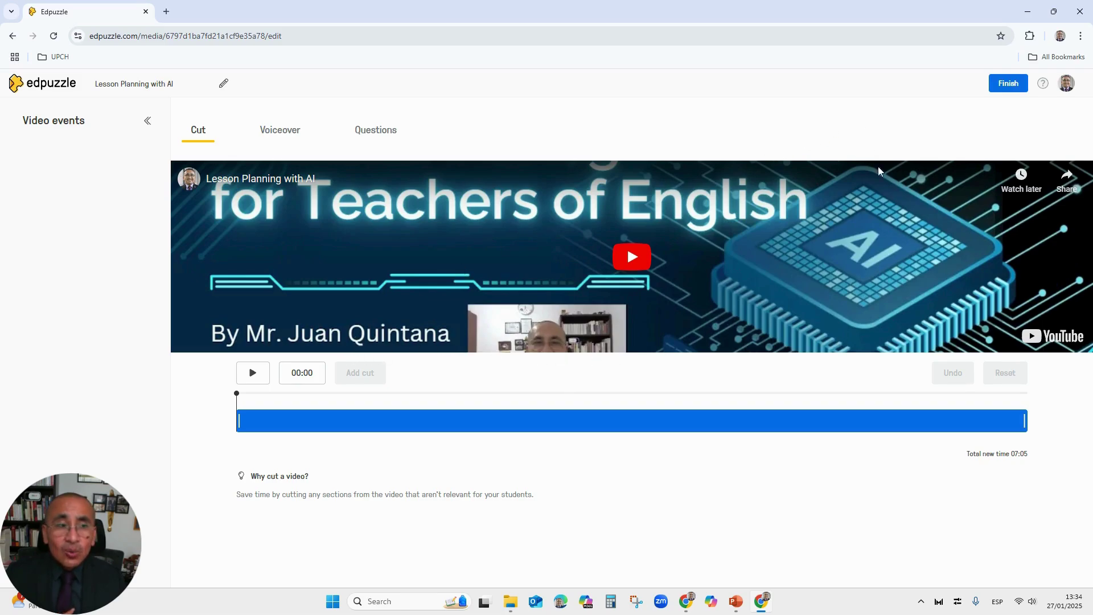
Step: Go to question editing for the video and try to generate multiple-choice questions with Teacher Assist
{"action": "left_click", "coordinate": [382, 136]}
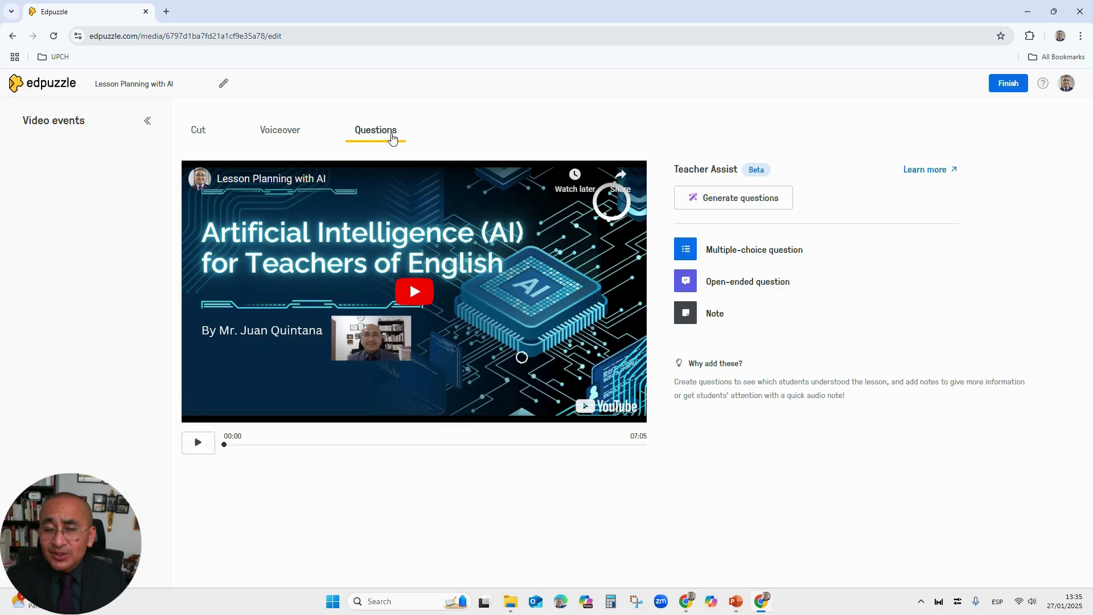
{"action": "left_click", "coordinate": [738, 209]}
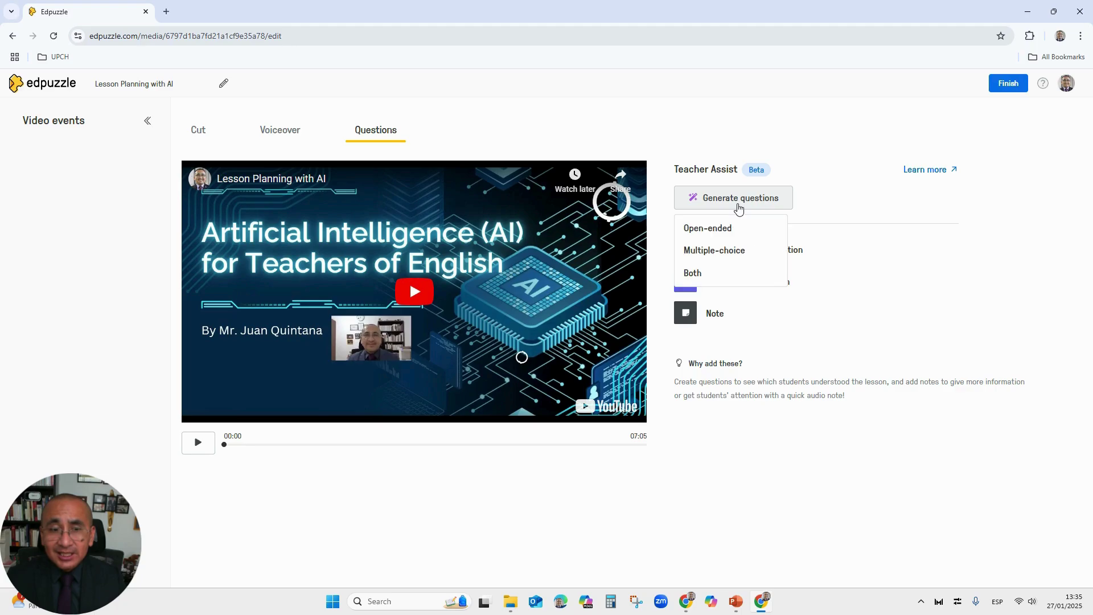
{"action": "left_click", "coordinate": [732, 252]}
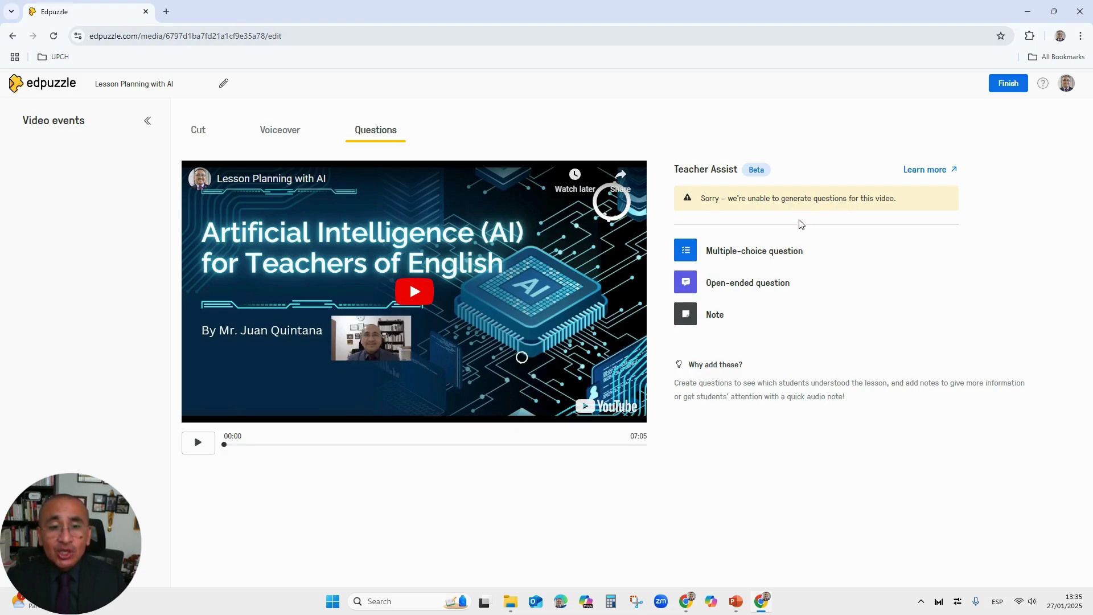
{"action": "left_click", "coordinate": [768, 252]}
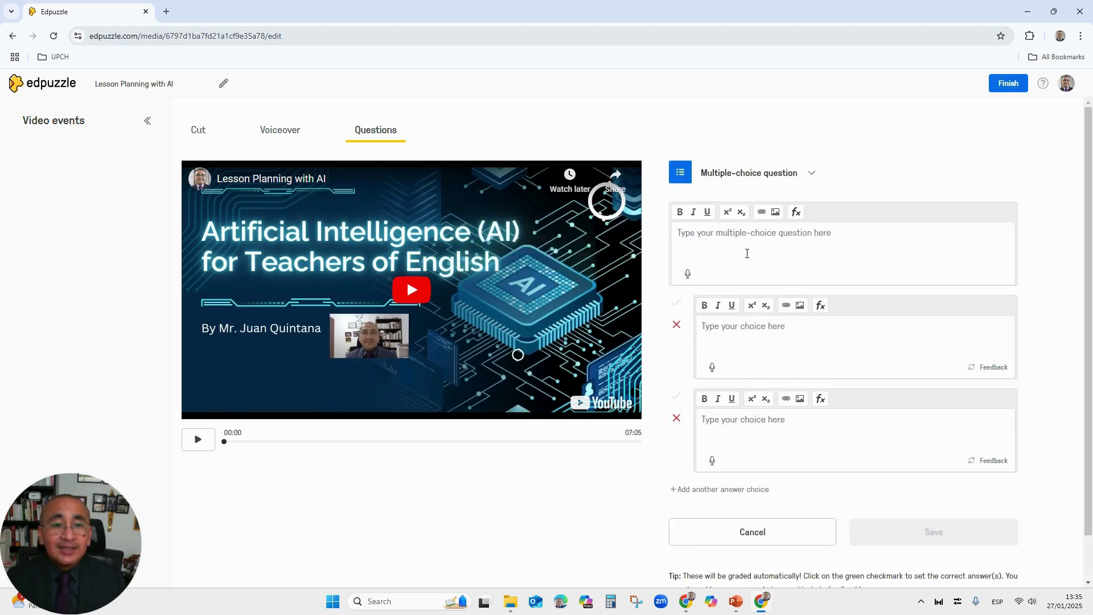
Step: Advance the video to 00:58, where the slide asks about using Artificial Intelligence, and pause it there
{"action": "left_click", "coordinate": [197, 443]}
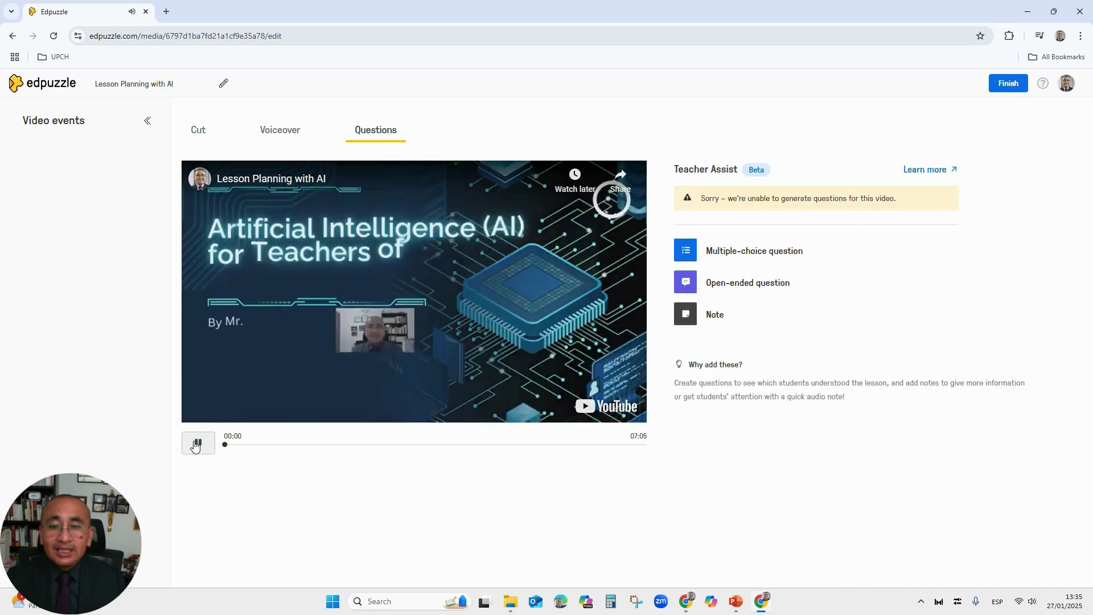
{"action": "left_click", "coordinate": [243, 447]}
{"action": "left_click", "coordinate": [264, 446]}
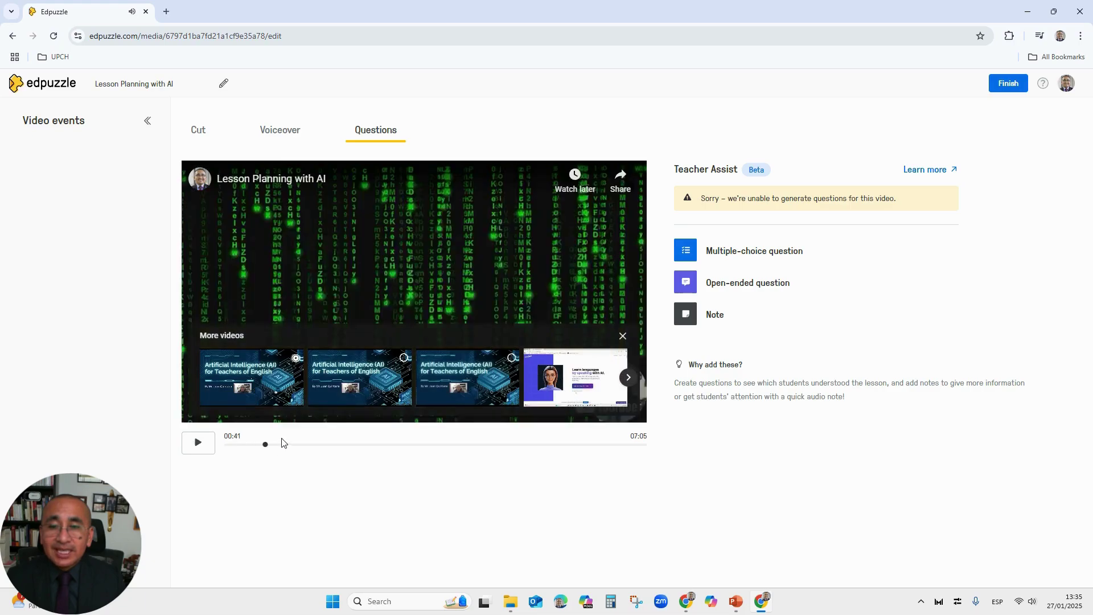
{"action": "left_click", "coordinate": [623, 336]}
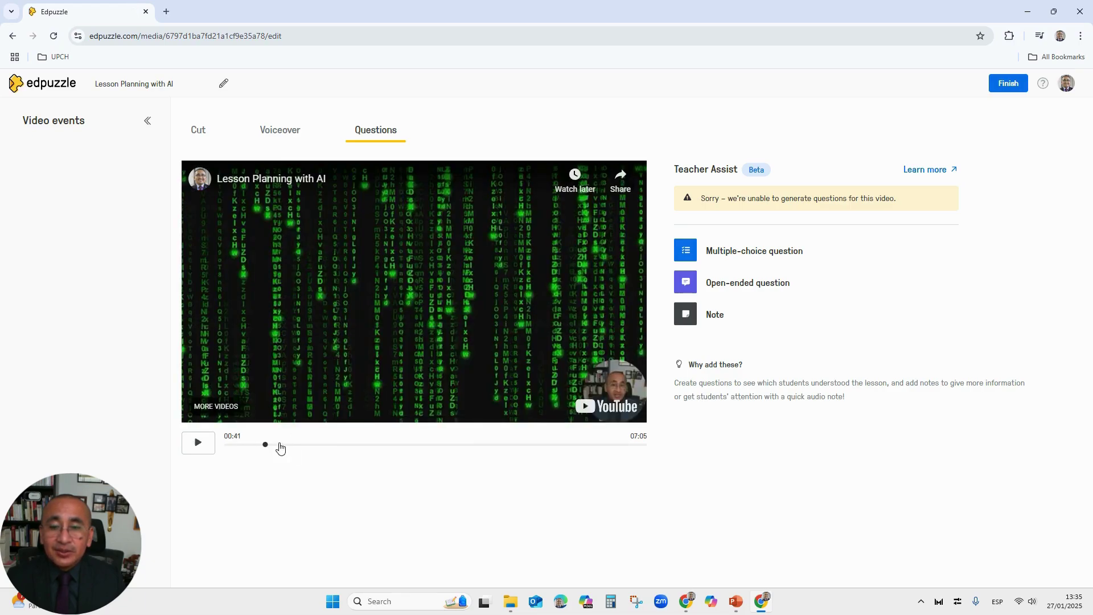
{"action": "left_click", "coordinate": [277, 446]}
{"action": "left_click", "coordinate": [196, 444]}
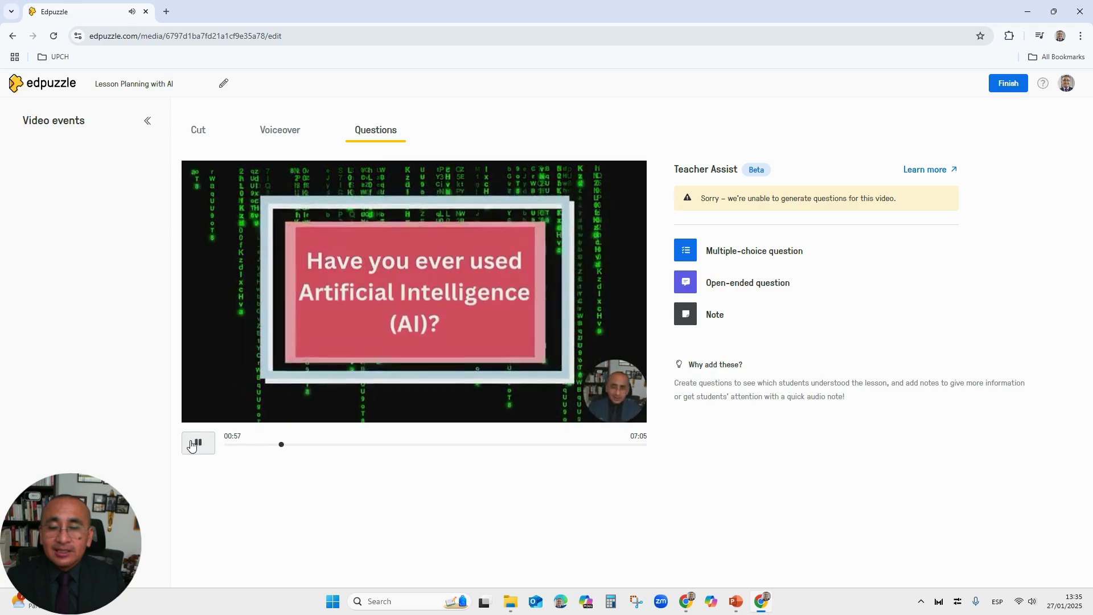
{"action": "left_click", "coordinate": [190, 445]}
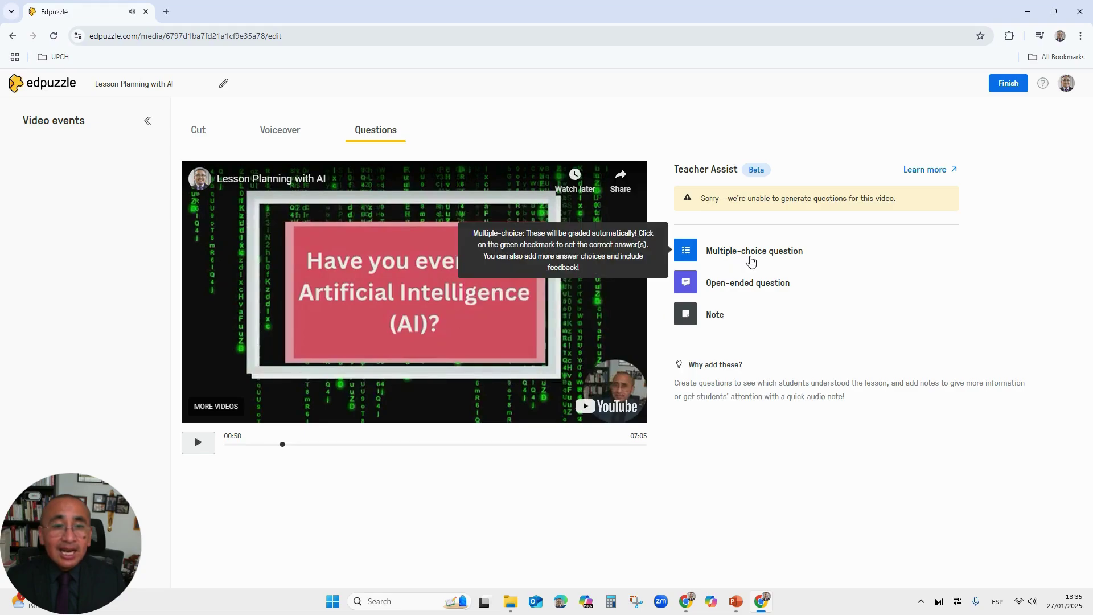
Step: Add the open-ended question "Have you ever used artificial intelligence?" at 00:58, allow audio responses and save it
{"action": "left_click", "coordinate": [732, 290]}
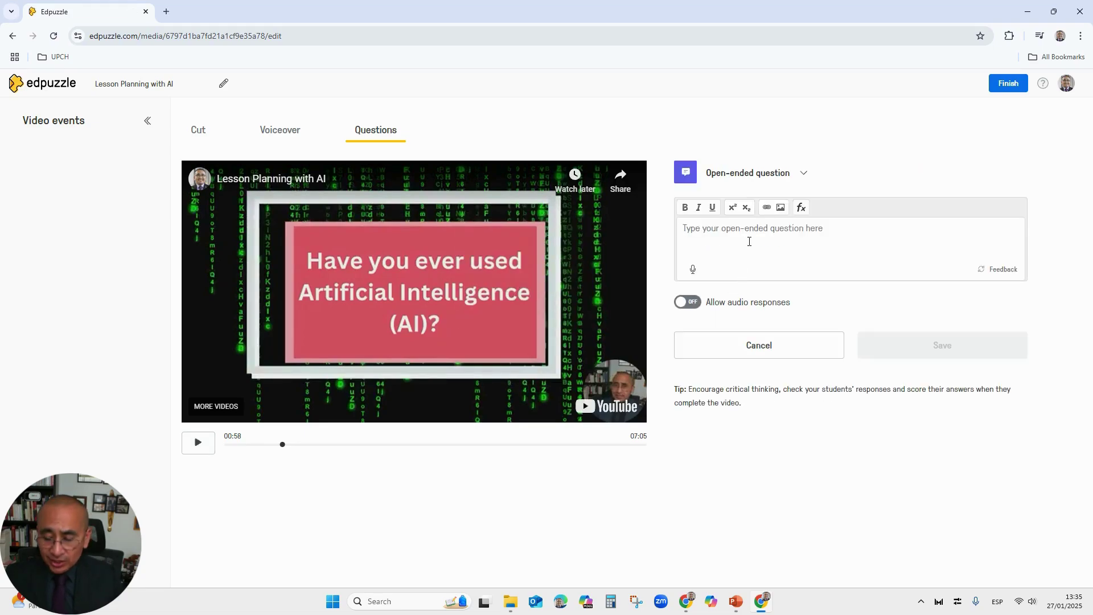
{"action": "type", "text": "Hav"}
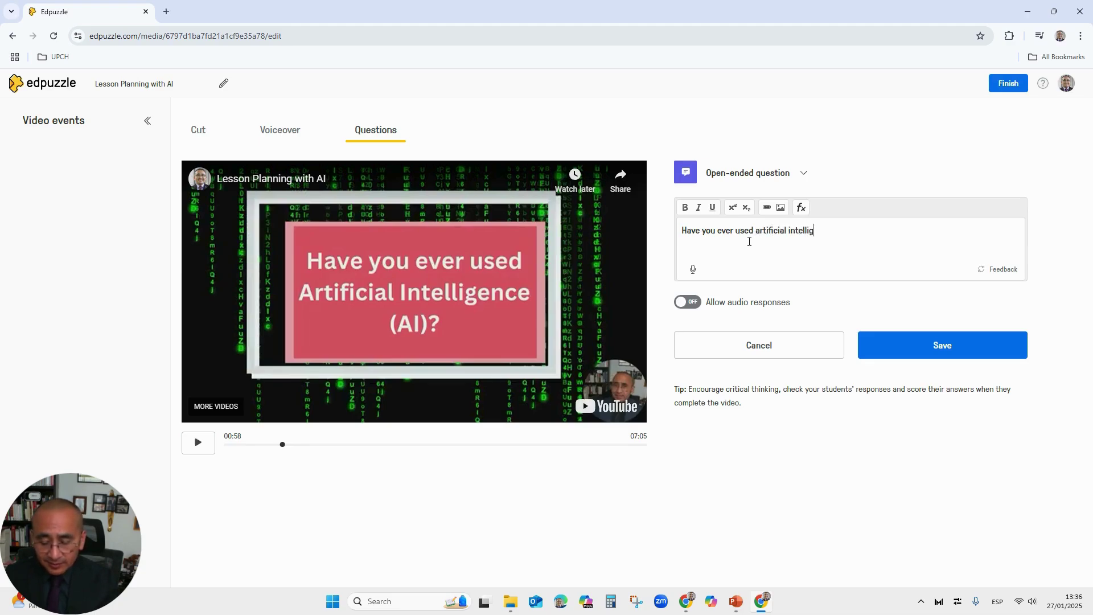
{"action": "type", "text": "ence?"}
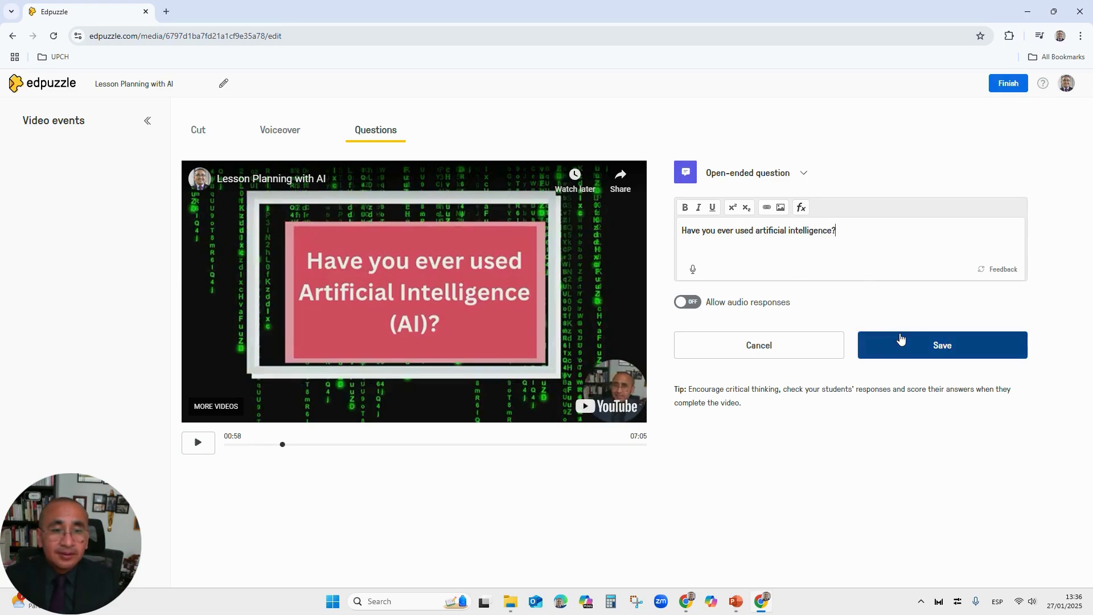
{"action": "left_click", "coordinate": [695, 308]}
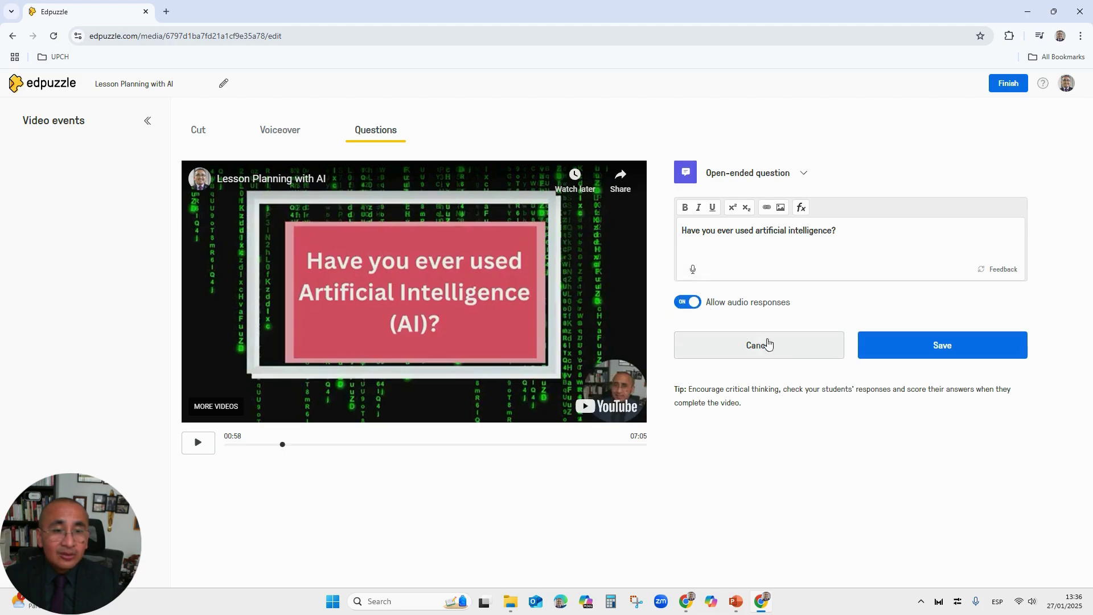
{"action": "left_click", "coordinate": [921, 349]}
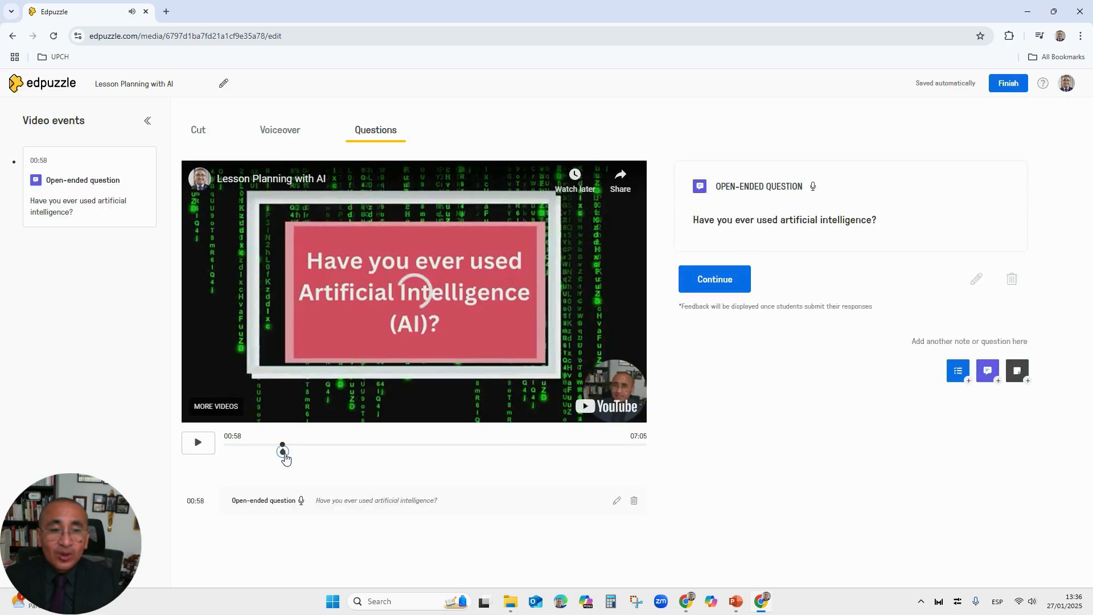
Step: Continue past the saved question, pause the video and move the playhead to 01:33, at the ChatGPT lesson-planning slide
{"action": "left_click", "coordinate": [722, 288]}
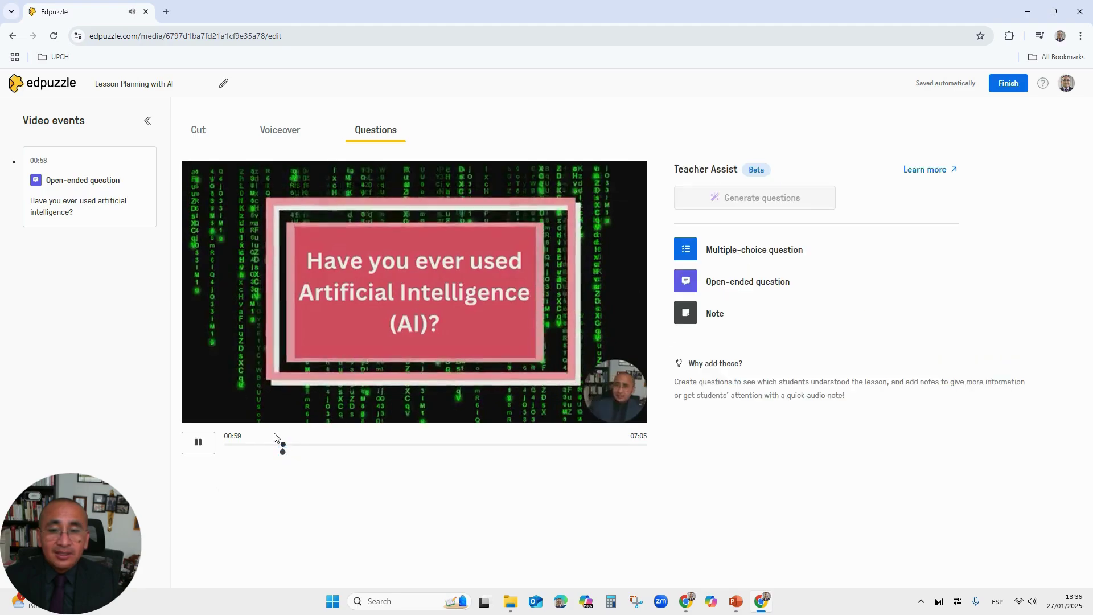
{"action": "left_click", "coordinate": [198, 443]}
{"action": "left_click", "coordinate": [292, 447]}
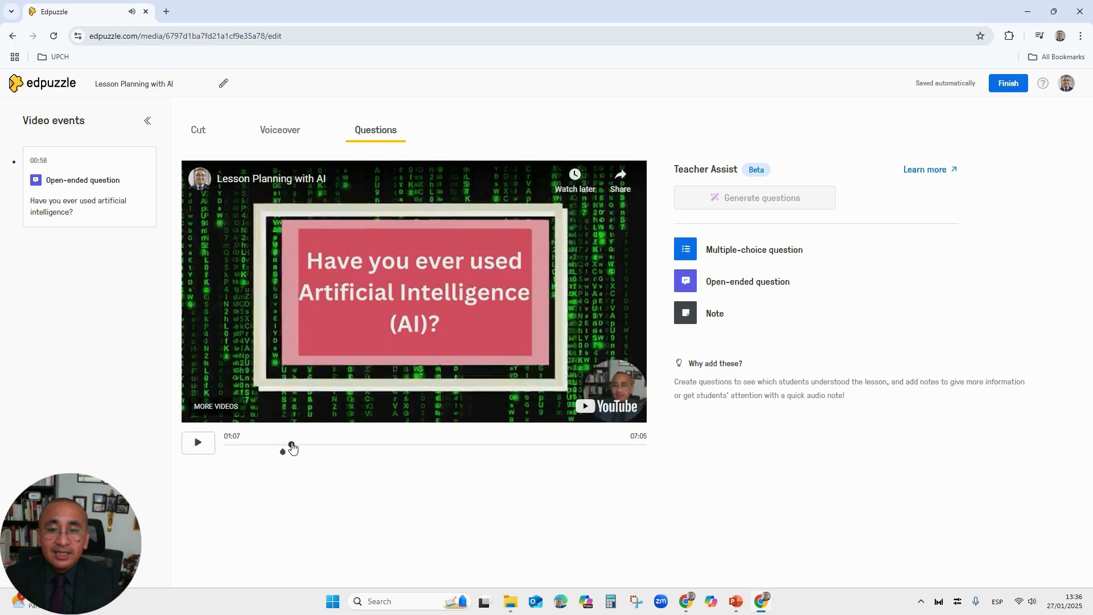
{"action": "left_click_drag", "start_coordinate": [297, 450], "coordinate": [317, 446]}
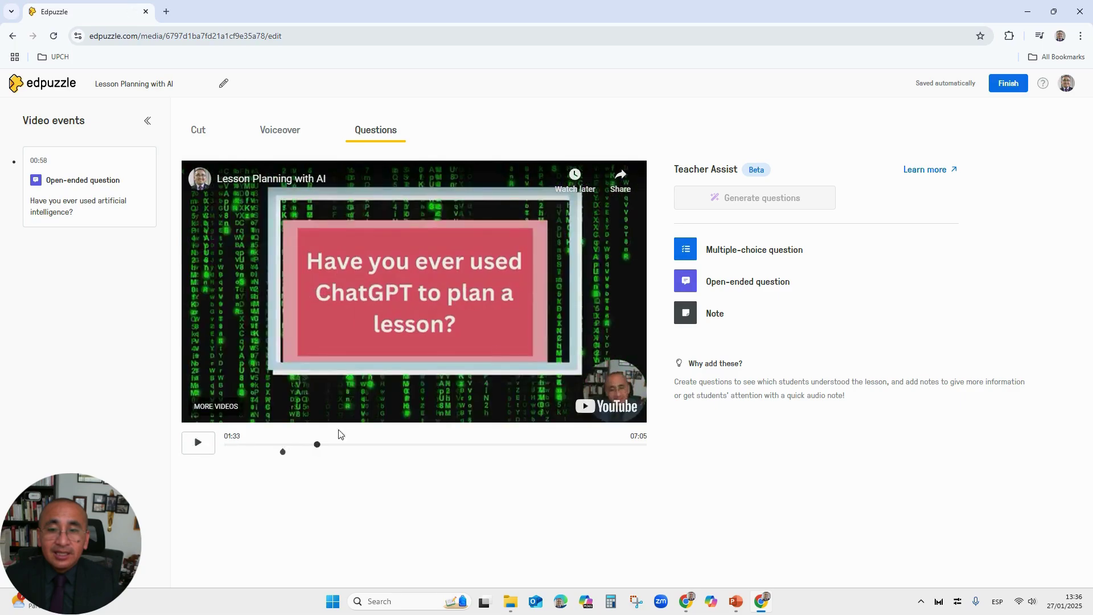
Step: Add the open-ended question "Have you ever used ChatGPT to plan a lesson?" at 01:33, with audio responses allowed, and save it
{"action": "left_click", "coordinate": [730, 288]}
{"action": "type", "text": "Hav"}
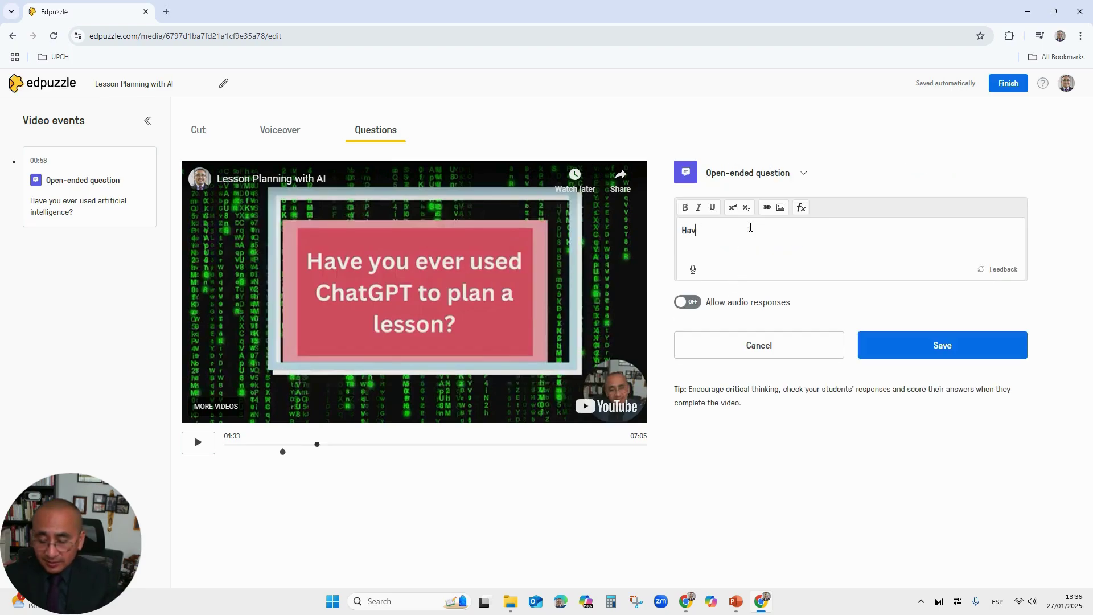
{"action": "type", "text": "e you ever us"}
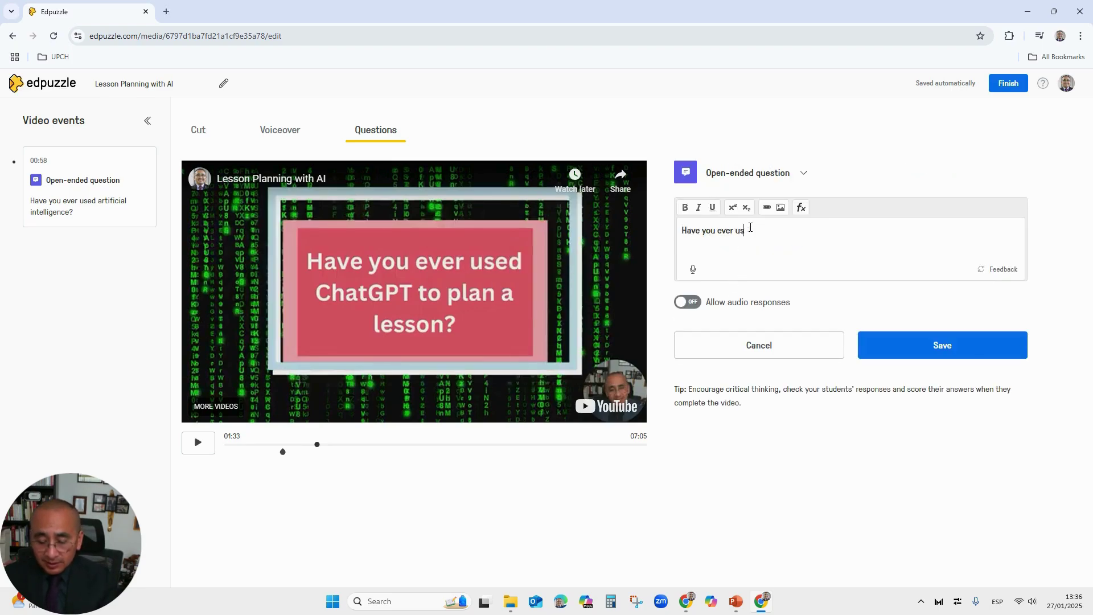
{"action": "type", "text": "ed ChatGP"}
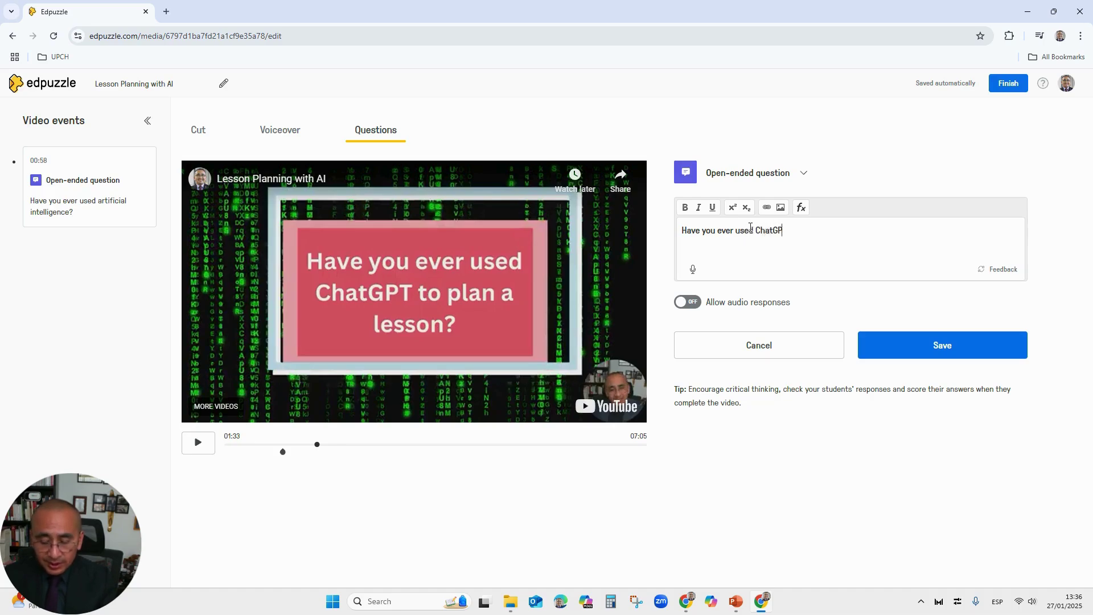
{"action": "type", "text": "T to plan a lesson?"}
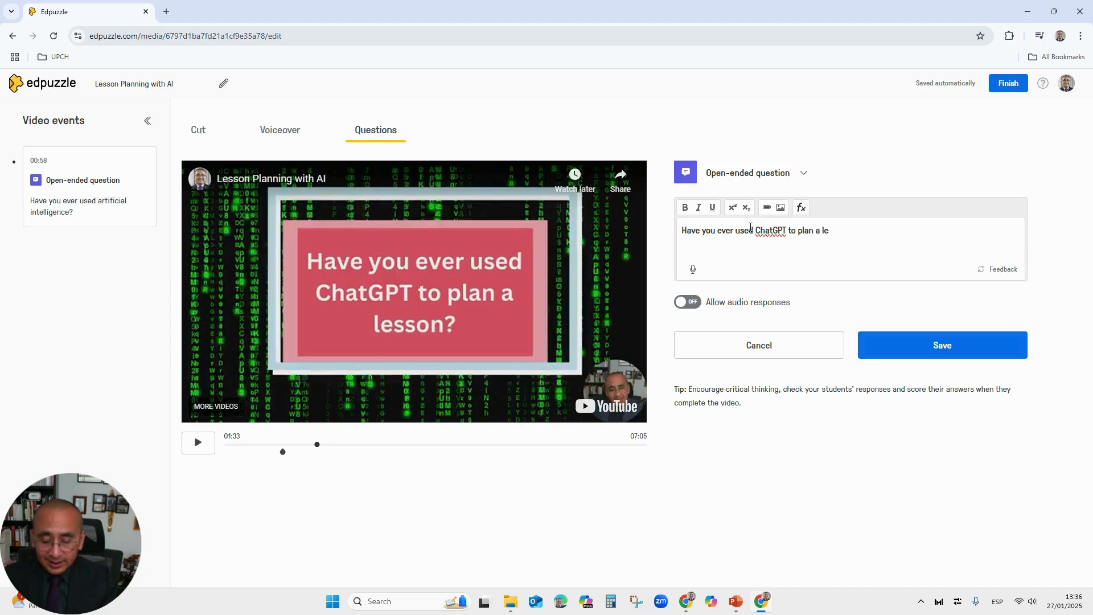
{"action": "left_click", "coordinate": [697, 306]}
{"action": "left_click", "coordinate": [899, 345]}
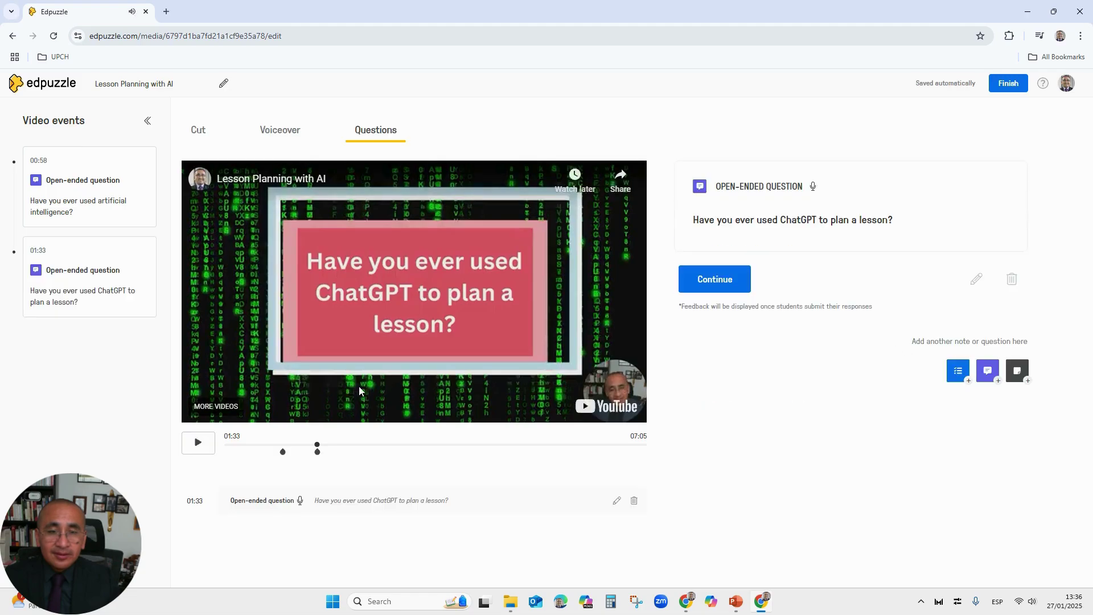
Step: Preview both open-ended questions by playing the video up to their markers at 00:58 and 01:33
{"action": "left_click", "coordinate": [717, 284]}
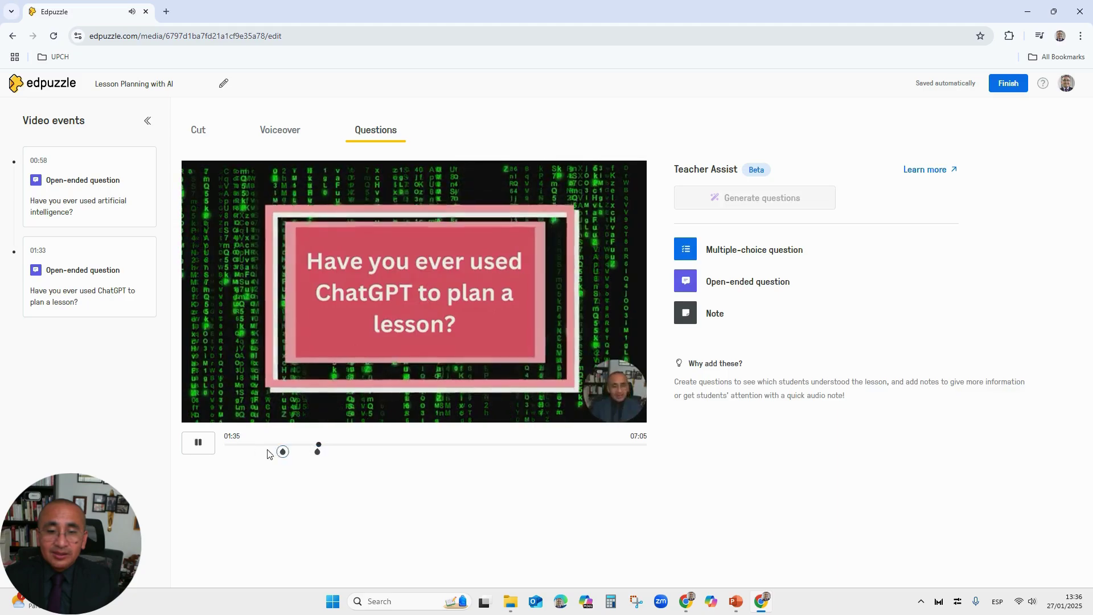
{"action": "left_click", "coordinate": [203, 449]}
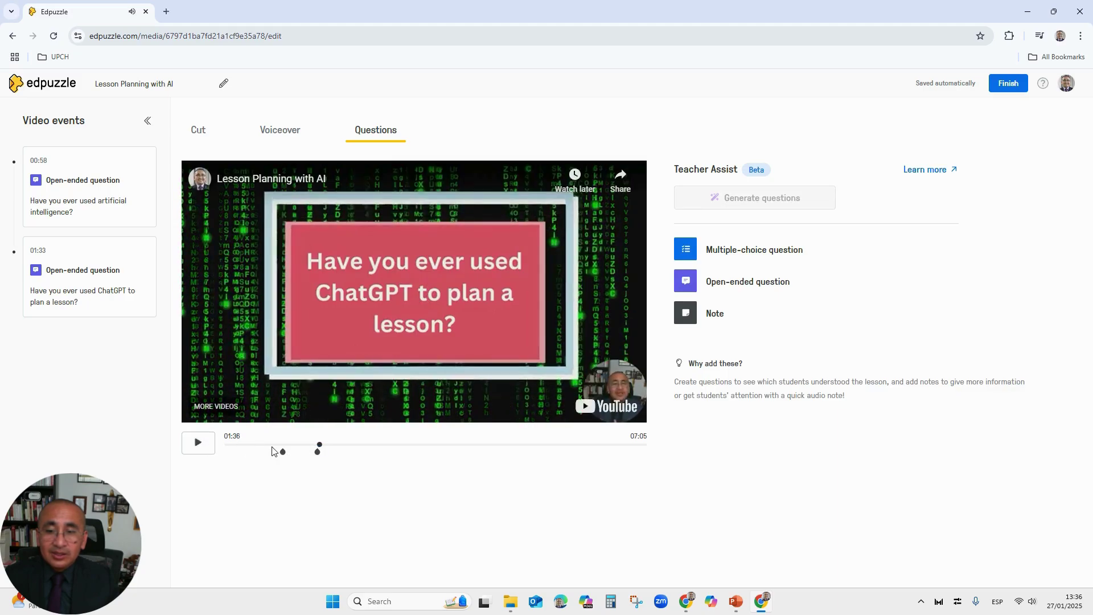
{"action": "left_click", "coordinate": [300, 449]}
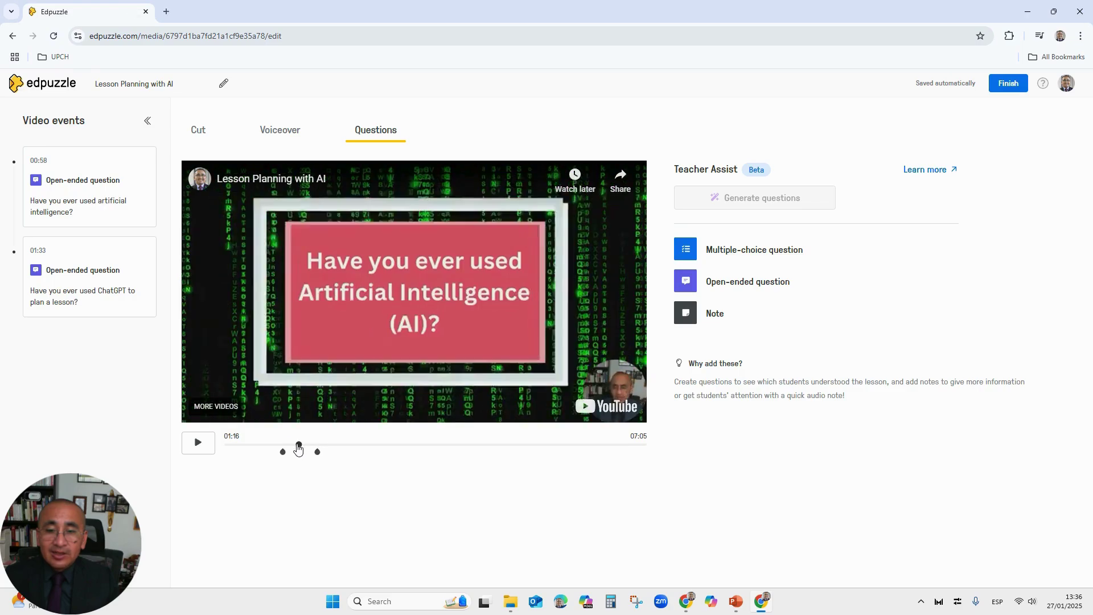
{"action": "left_click", "coordinate": [278, 449]}
{"action": "left_click", "coordinate": [197, 447]}
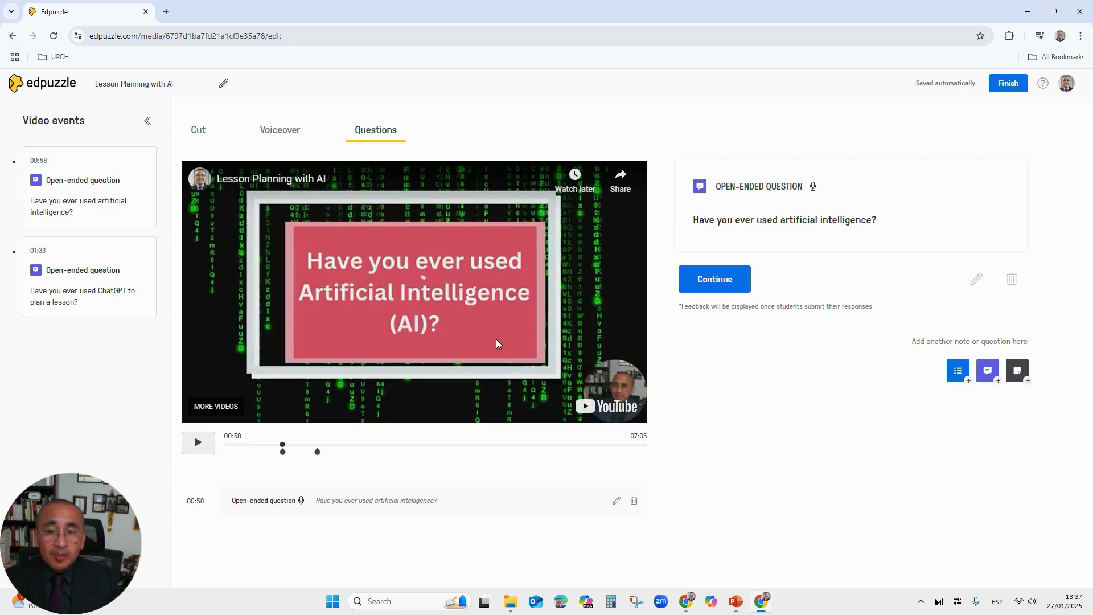
{"action": "left_click", "coordinate": [283, 446]}
{"action": "left_click_drag", "start_coordinate": [283, 449], "coordinate": [318, 451]}
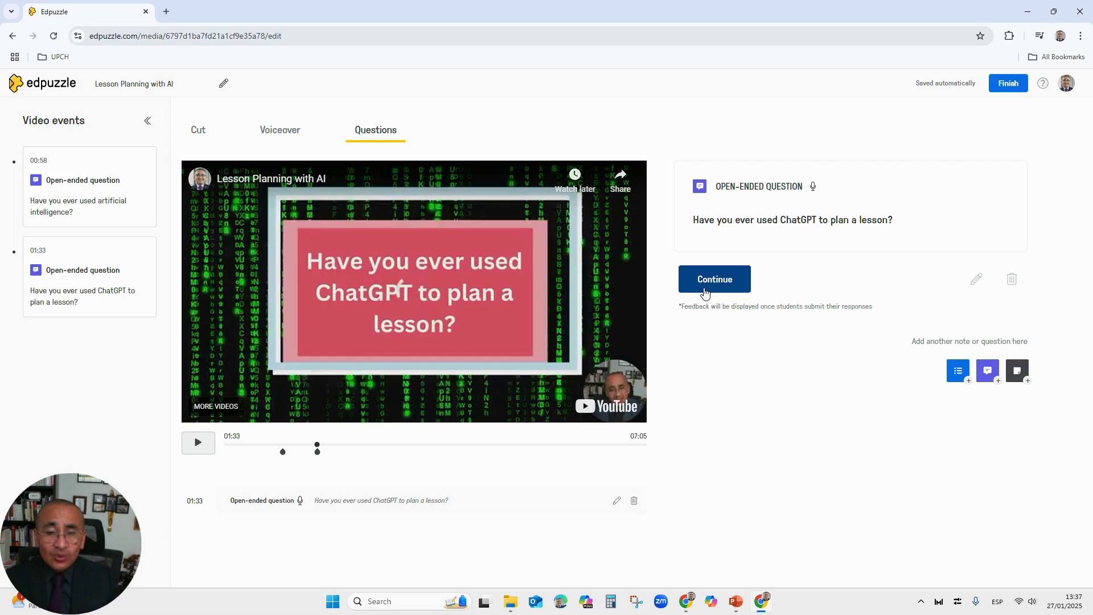
Step: Move the ChatGPT question's timeline marker to 01:32 and resume playing the video
{"action": "left_click", "coordinate": [318, 452]}
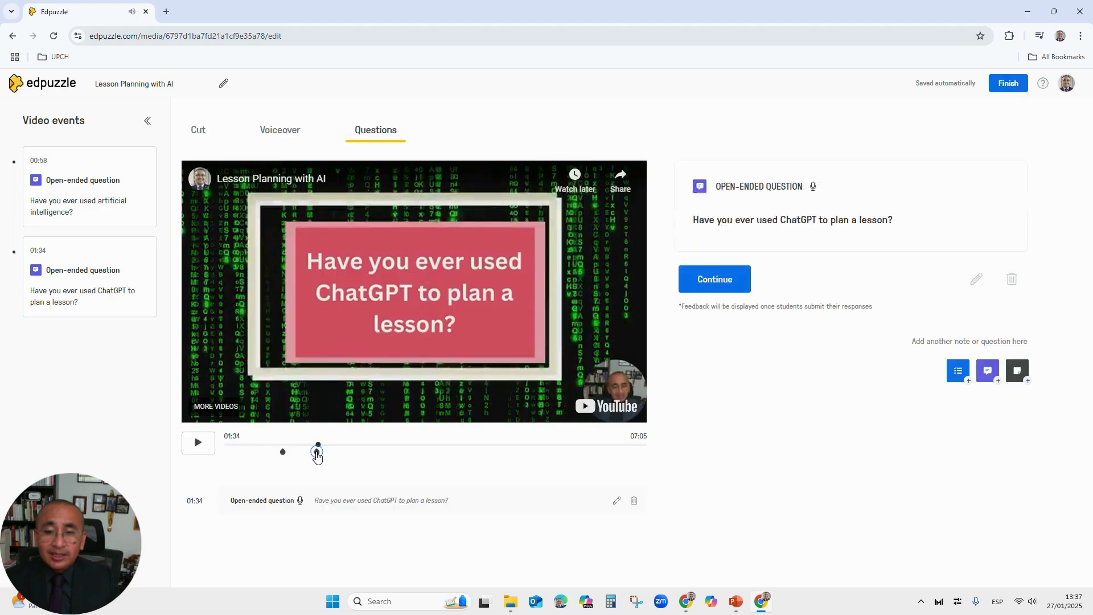
{"action": "left_click_drag", "start_coordinate": [319, 454], "coordinate": [317, 455]}
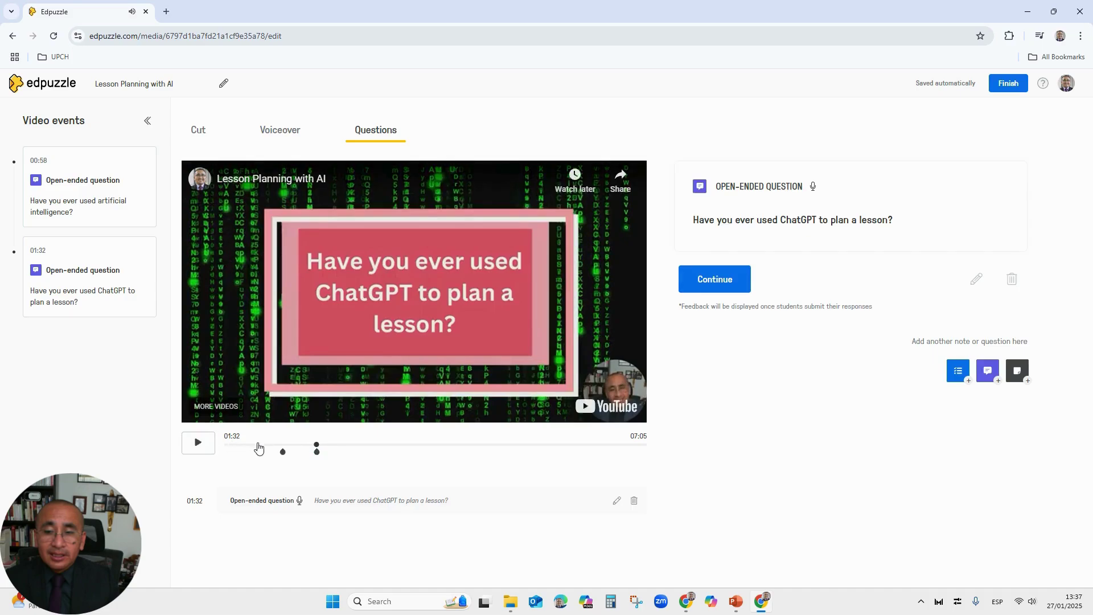
{"action": "left_click", "coordinate": [209, 444]}
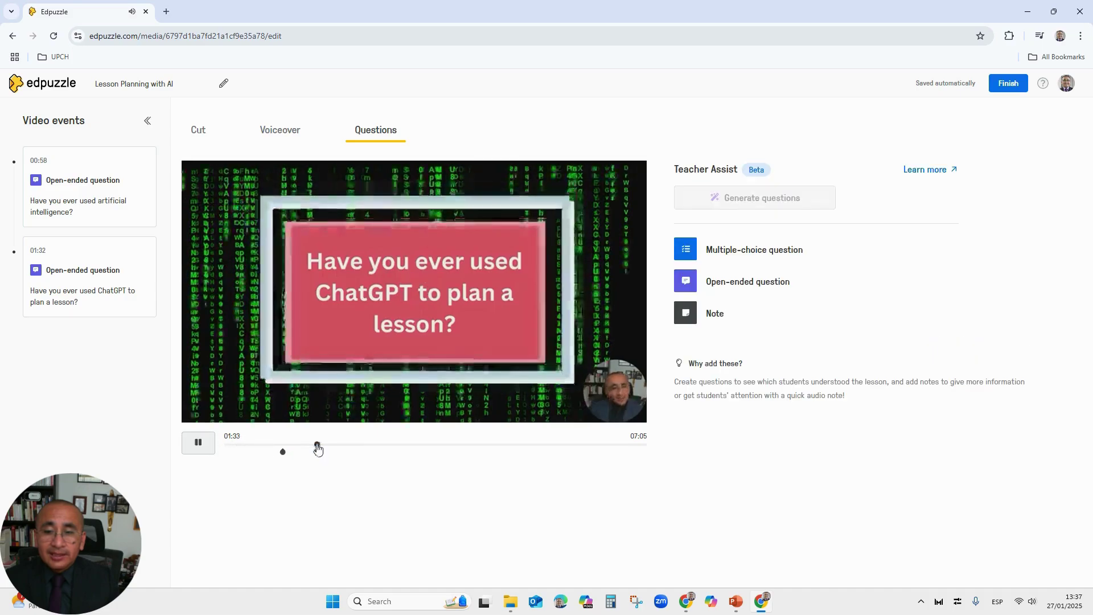
Step: Move the playhead forward to 02:26, at the empty ChatGPT prompt screen, and pause the video there
{"action": "left_click_drag", "start_coordinate": [317, 446], "coordinate": [336, 447]}
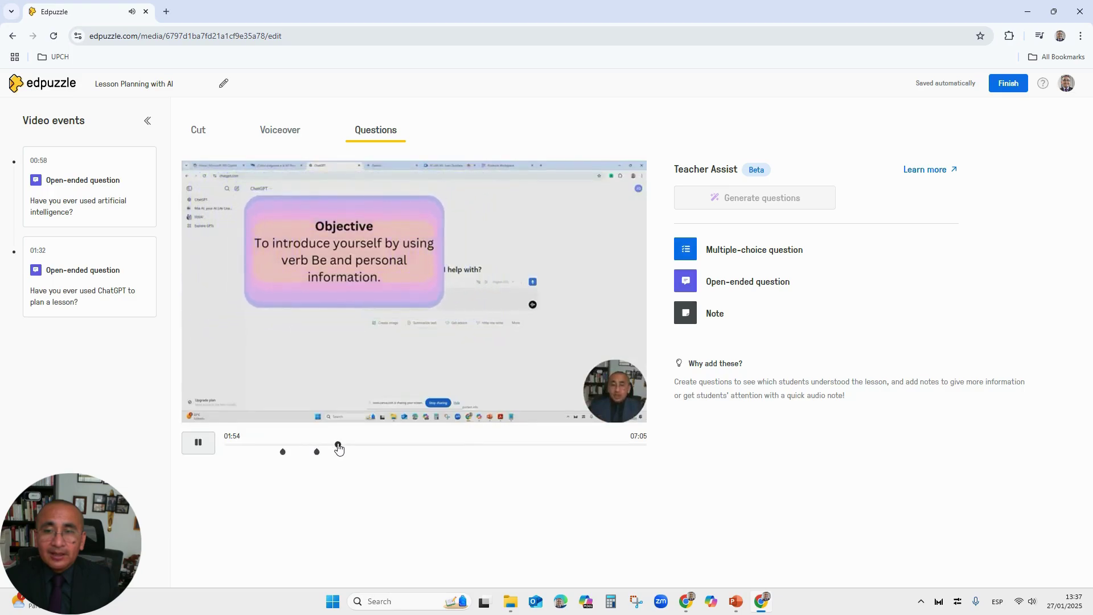
{"action": "left_click_drag", "start_coordinate": [339, 447], "coordinate": [346, 447]}
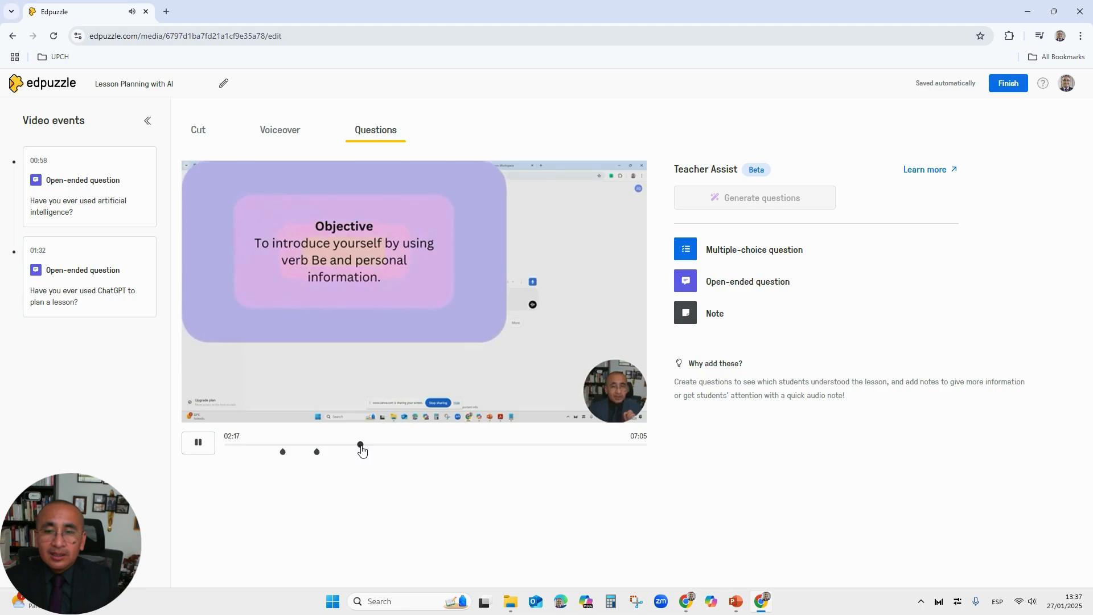
{"action": "left_click", "coordinate": [369, 445]}
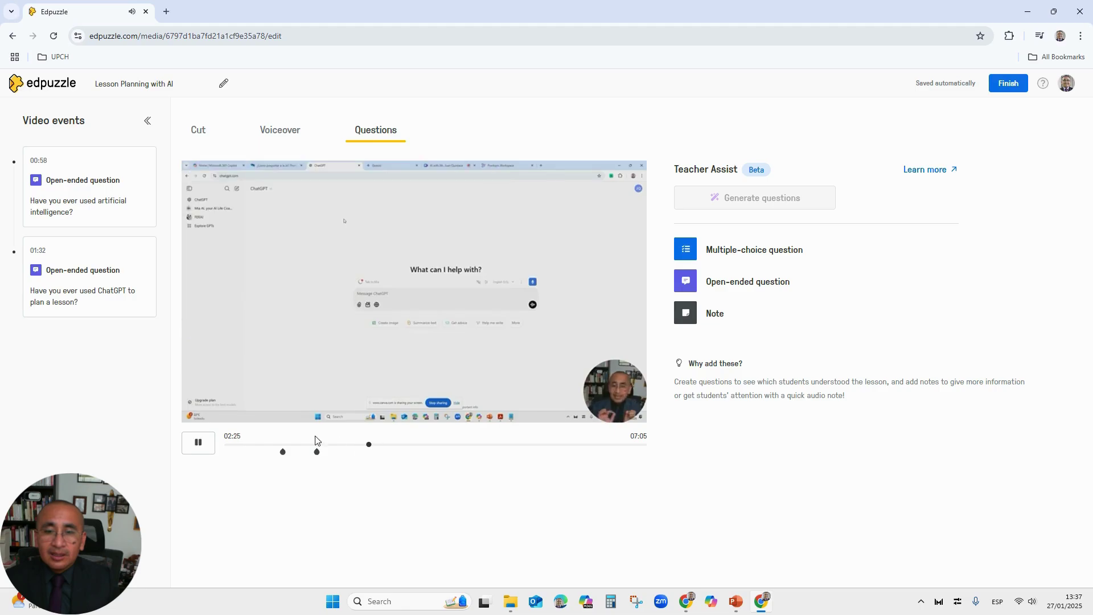
{"action": "left_click", "coordinate": [198, 443]}
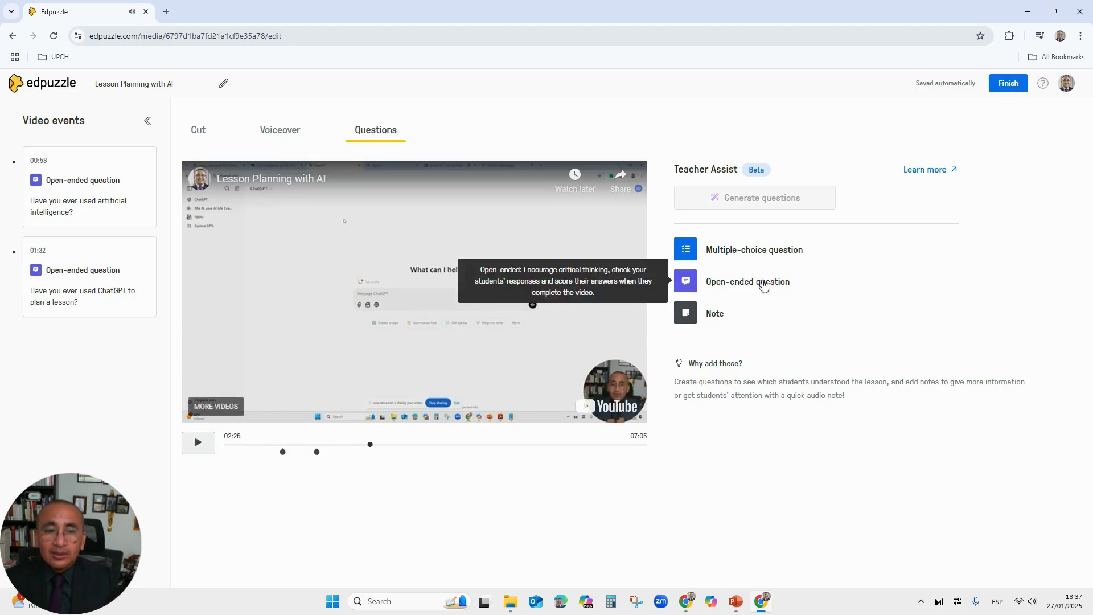
Step: Start a multiple-choice question at 02:26 with the text "To start interacting with ChatGPT, it is important to:"
{"action": "left_click", "coordinate": [751, 250]}
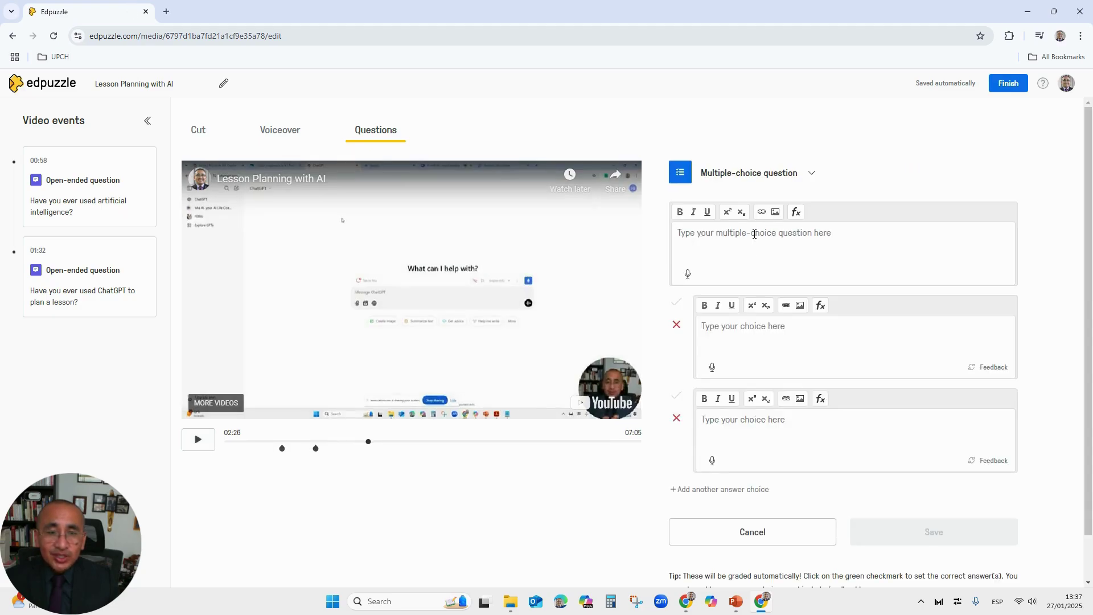
{"action": "type", "text": "To st"}
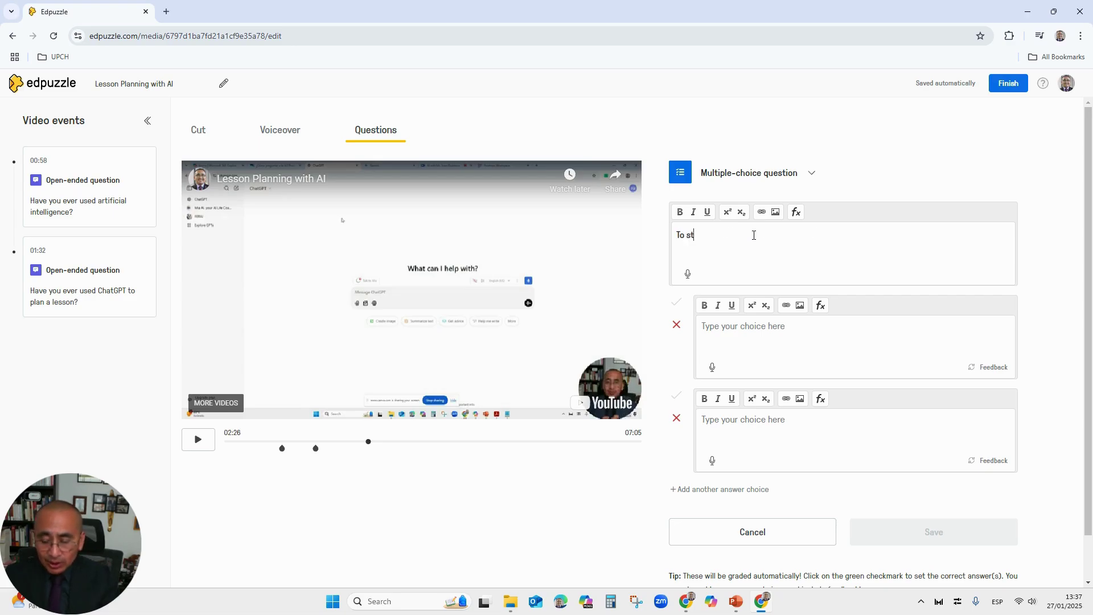
{"action": "type", "text": "art interacting with ChatGPT, it"}
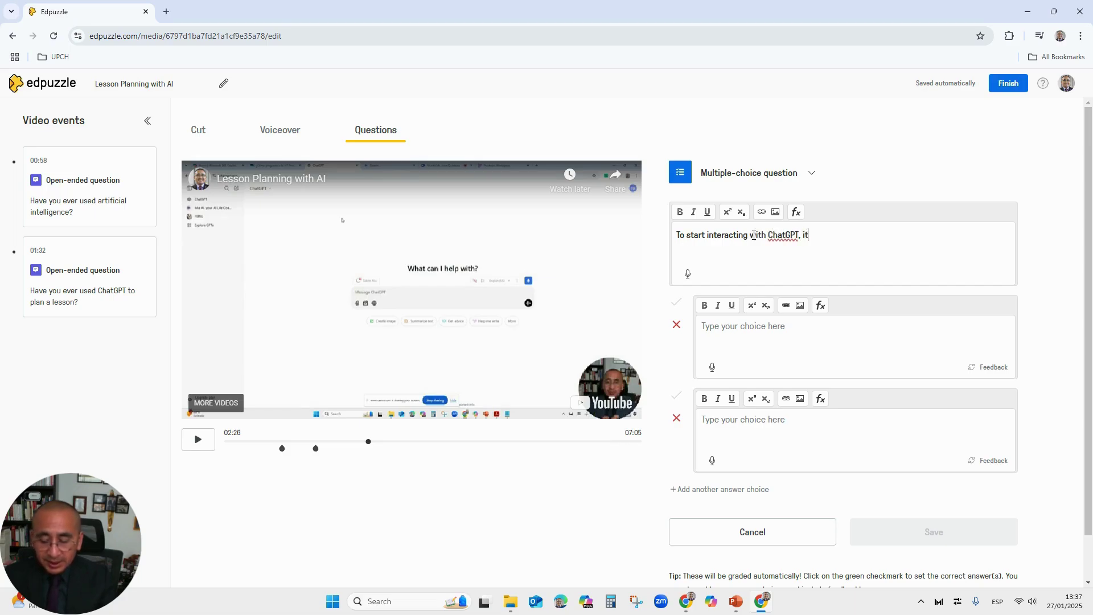
{"action": "type", "text": "is important to:"}
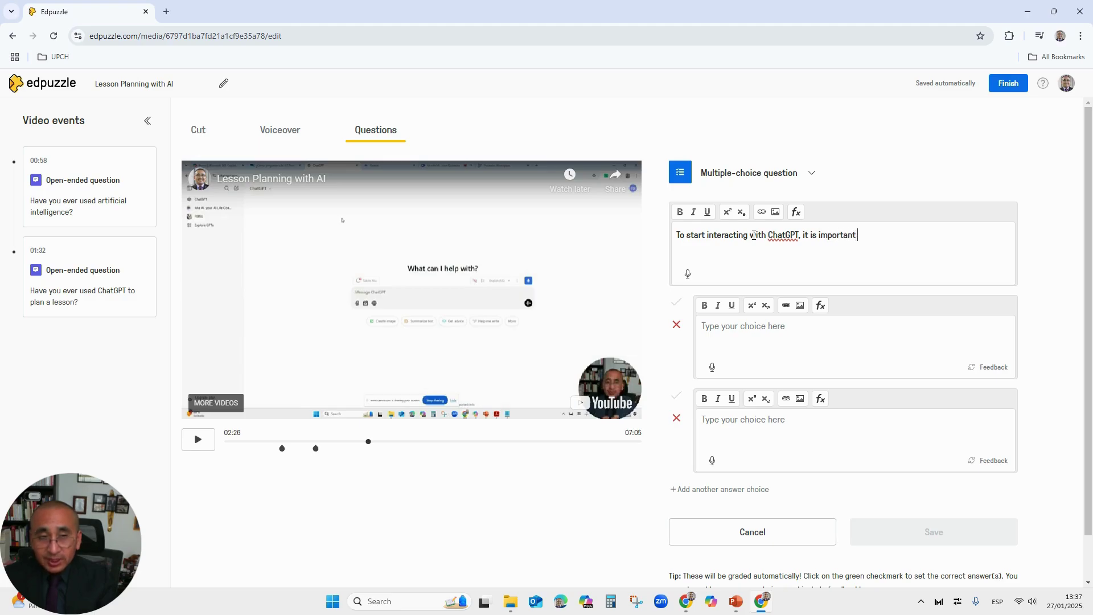
Step: Enter "Enter prompts correctly." as the correct choice and "Just start talking with ChatGPT." as the wrong one, and save the question
{"action": "left_click", "coordinate": [732, 330]}
{"action": "left_click", "coordinate": [676, 303]}
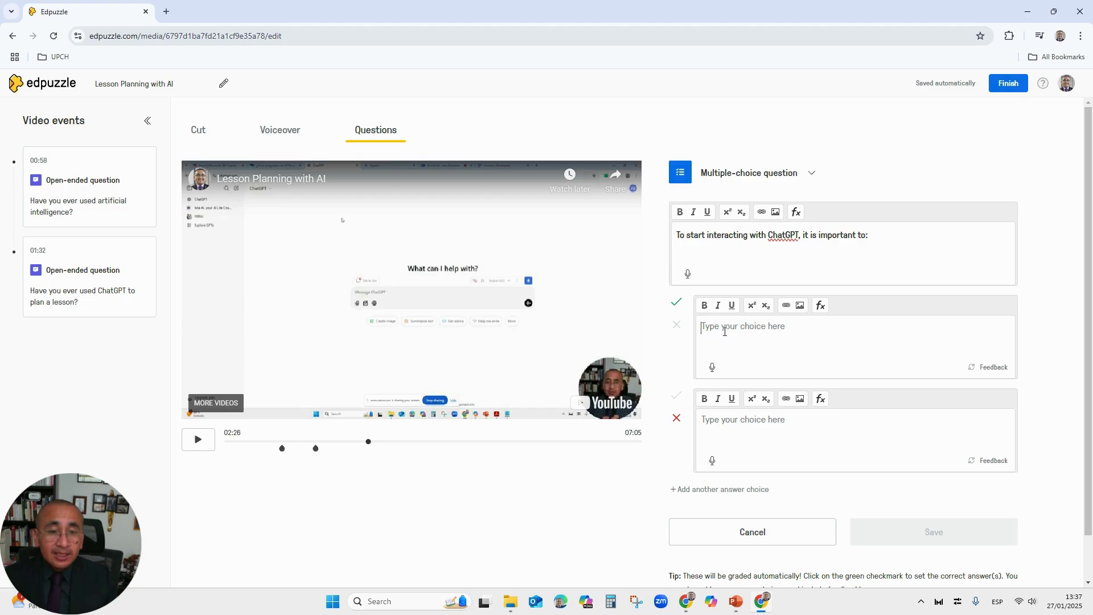
{"action": "type", "text": "Enter prompts correctly."}
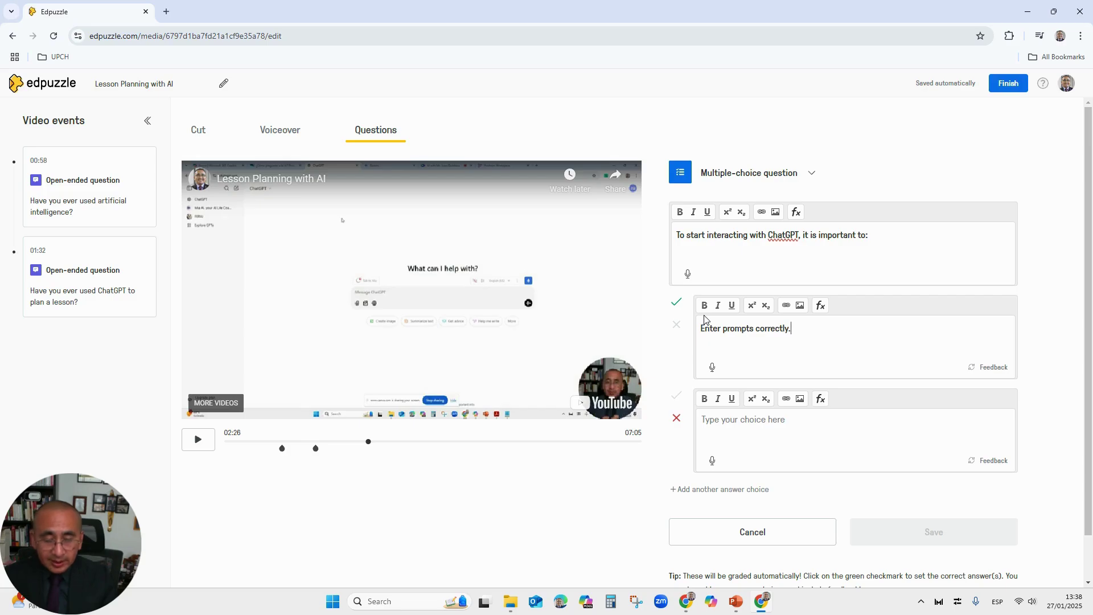
{"action": "type", "text": "Just"}
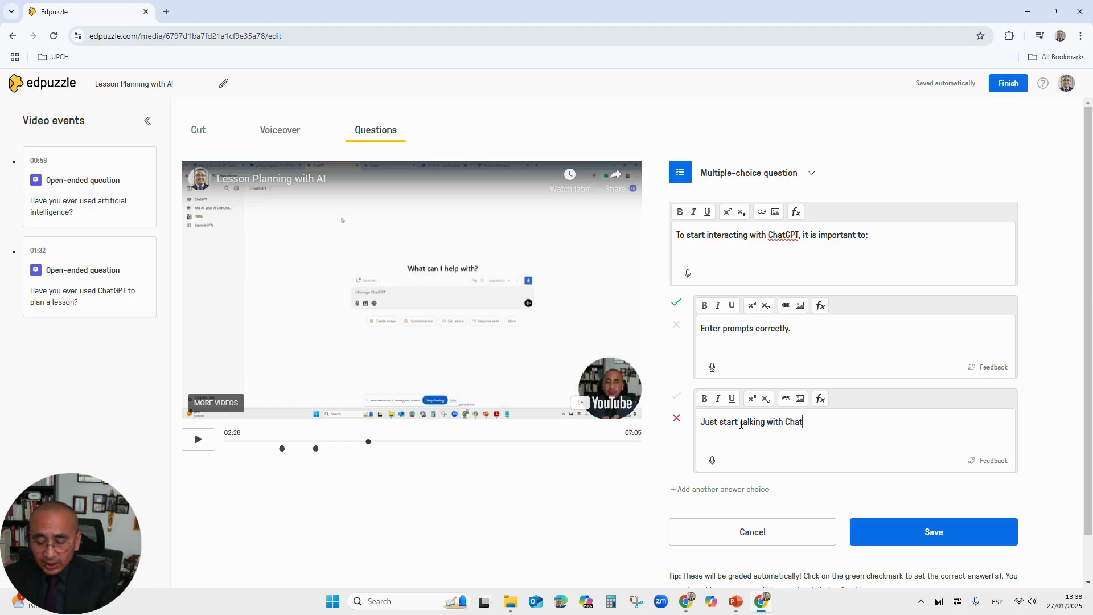
{"action": "type", "text": "start talking with ChatGPT"}
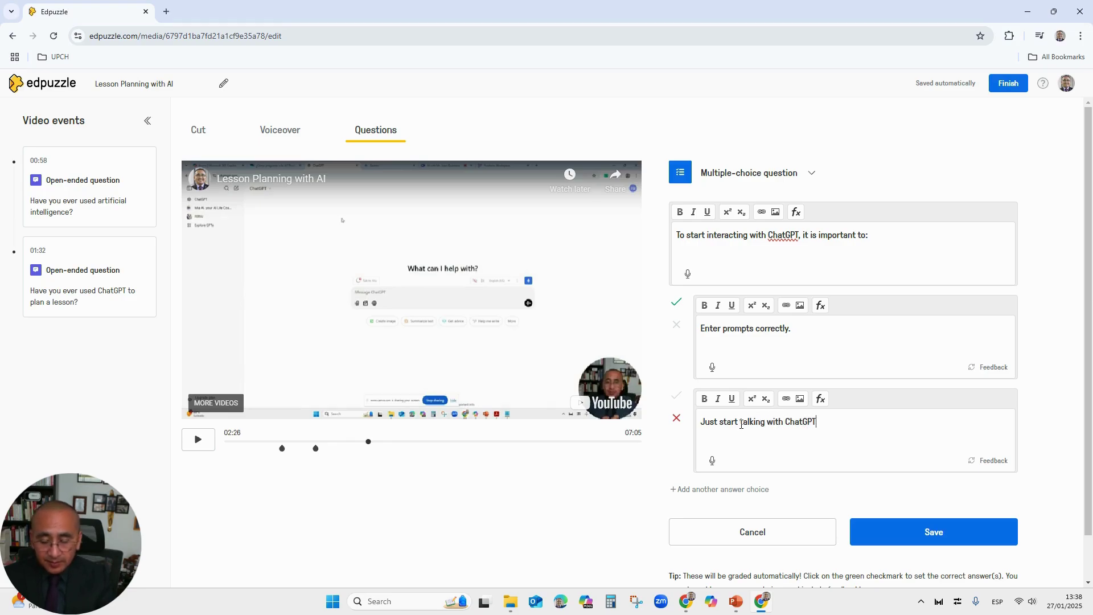
{"action": "type", "text": "."}
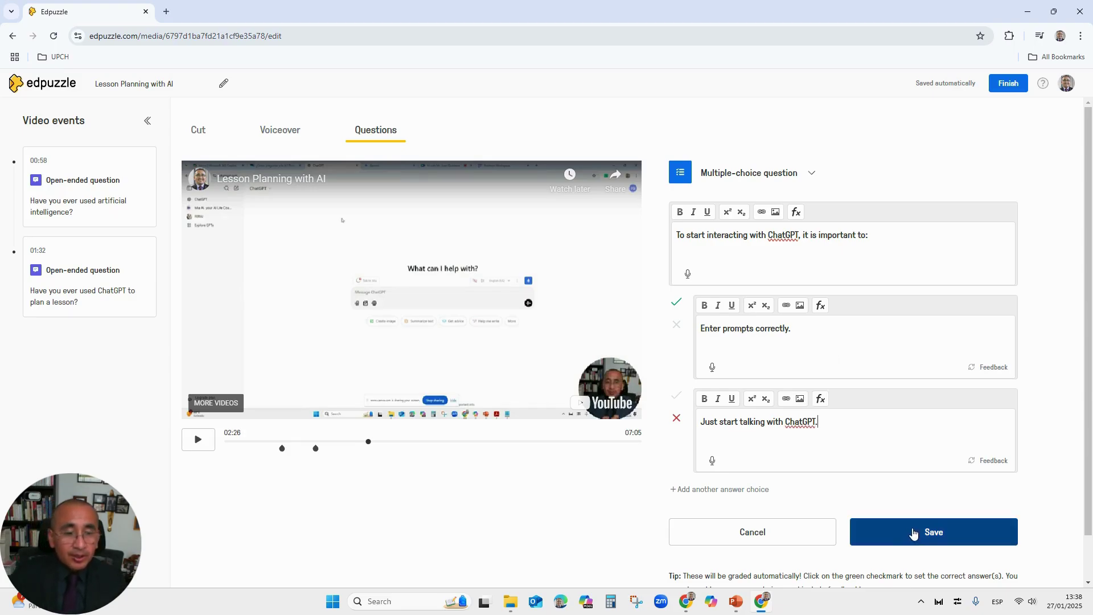
{"action": "left_click", "coordinate": [914, 532]}
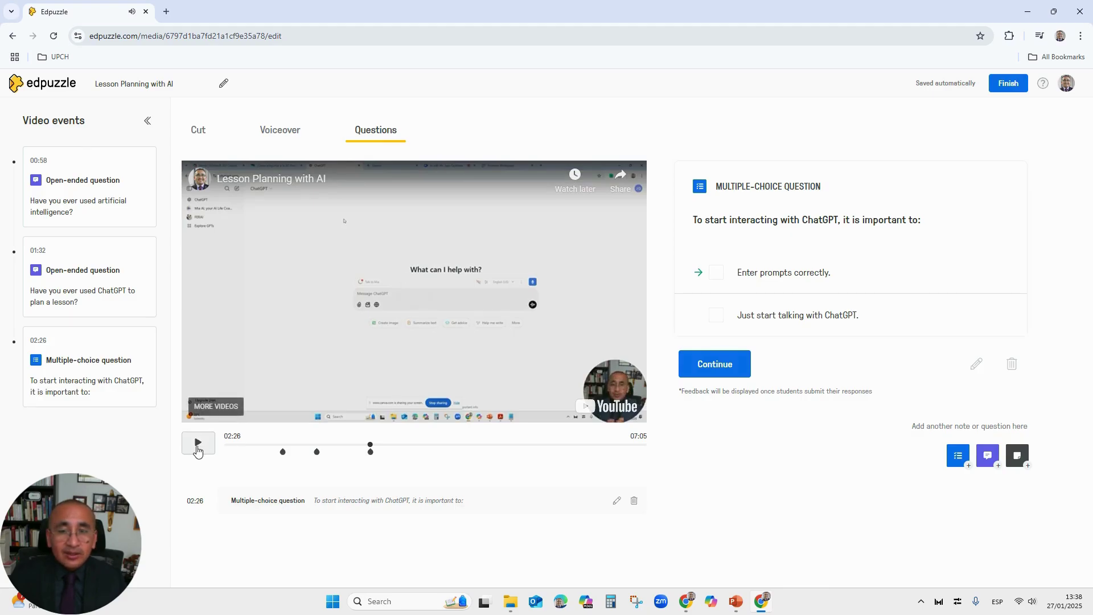
Step: Continue past the saved multiple-choice question, pause the video, and finish editing to open the lesson preview
{"action": "left_click", "coordinate": [700, 371]}
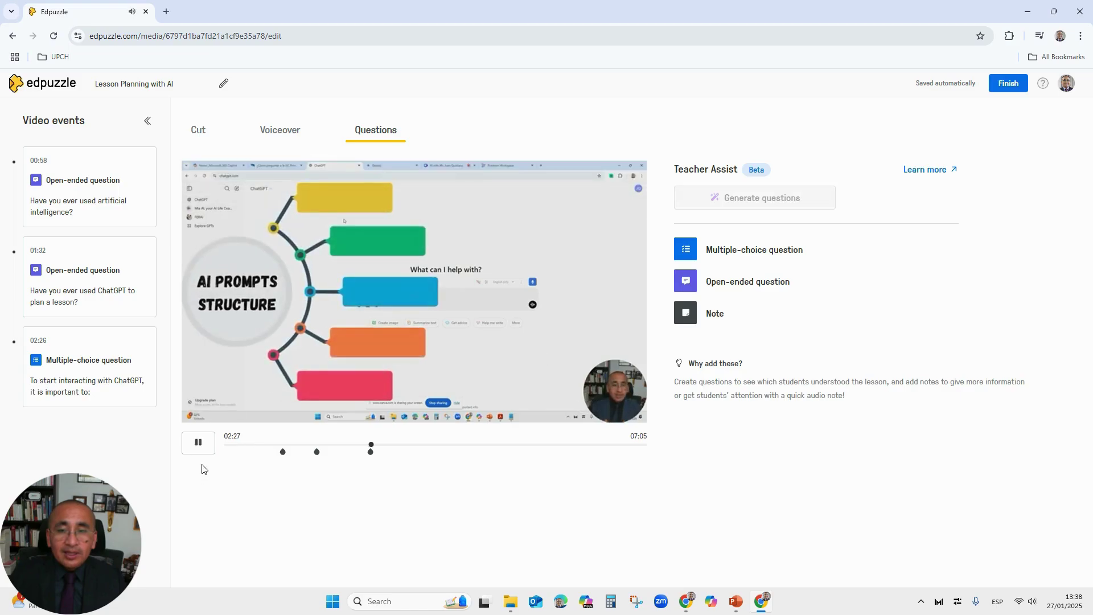
{"action": "left_click", "coordinate": [197, 447]}
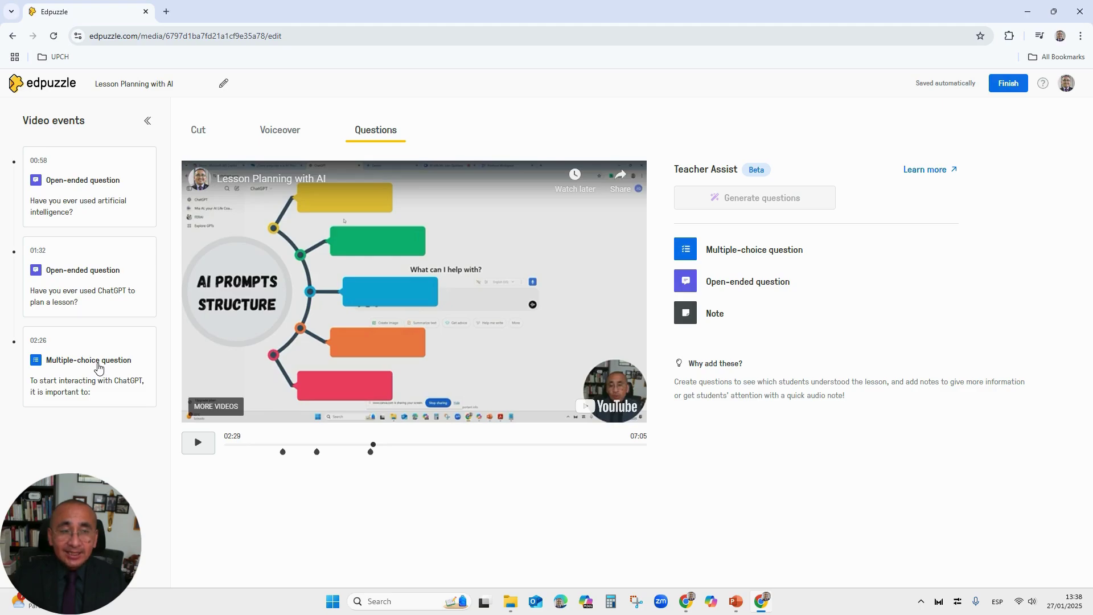
{"action": "left_click", "coordinate": [1009, 85]}
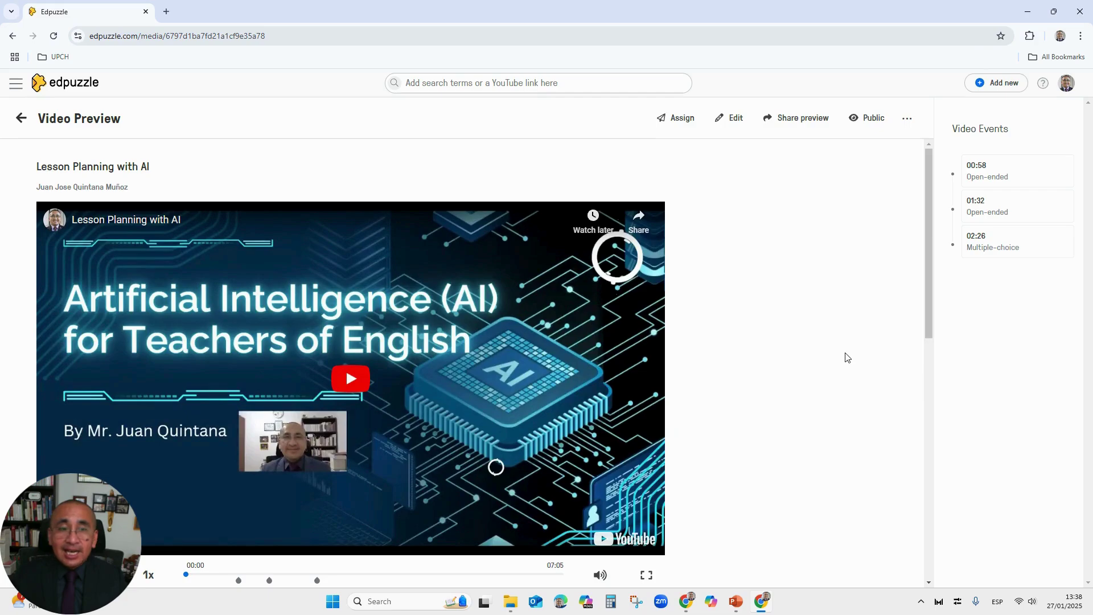
{"action": "scroll", "coordinate": [846, 357], "scroll_direction": "down", "scroll_amount": 1}
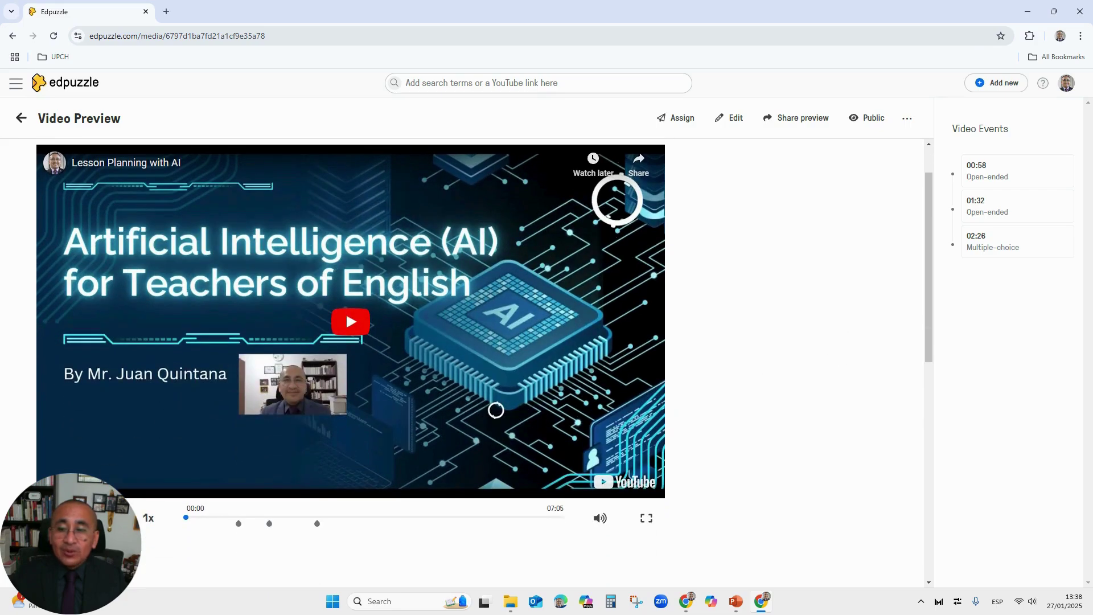
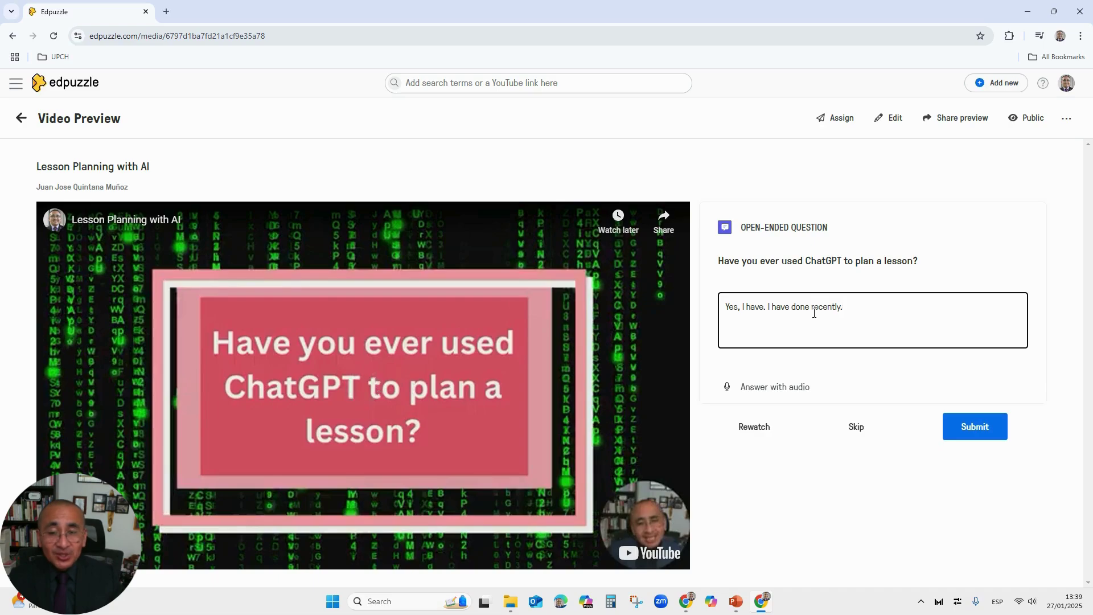
Step: Submit the answer "Yes, I have. I have done recently." in the preview, continue, and skip ahead to the multiple-choice question at 02:26
{"action": "left_click", "coordinate": [993, 433]}
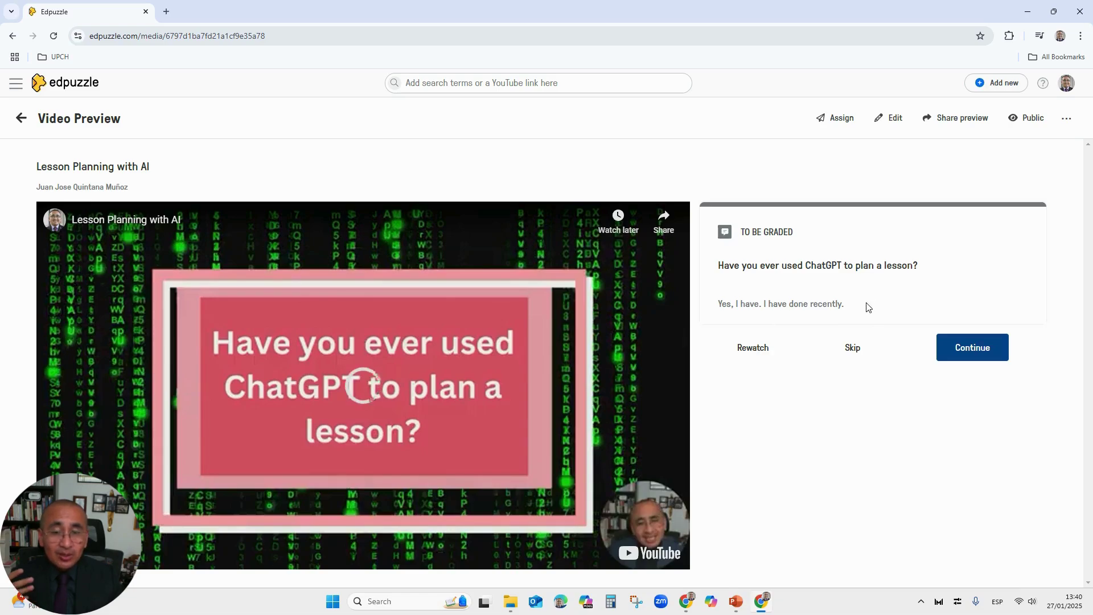
{"action": "left_click", "coordinate": [962, 348]}
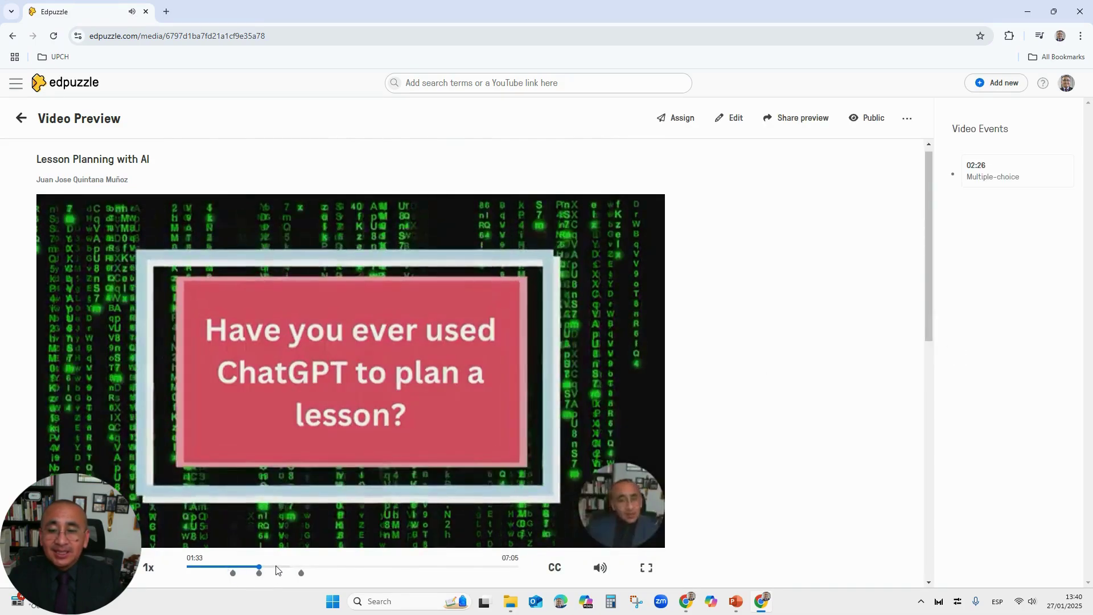
{"action": "left_click", "coordinate": [275, 567]}
{"action": "left_click", "coordinate": [296, 568]}
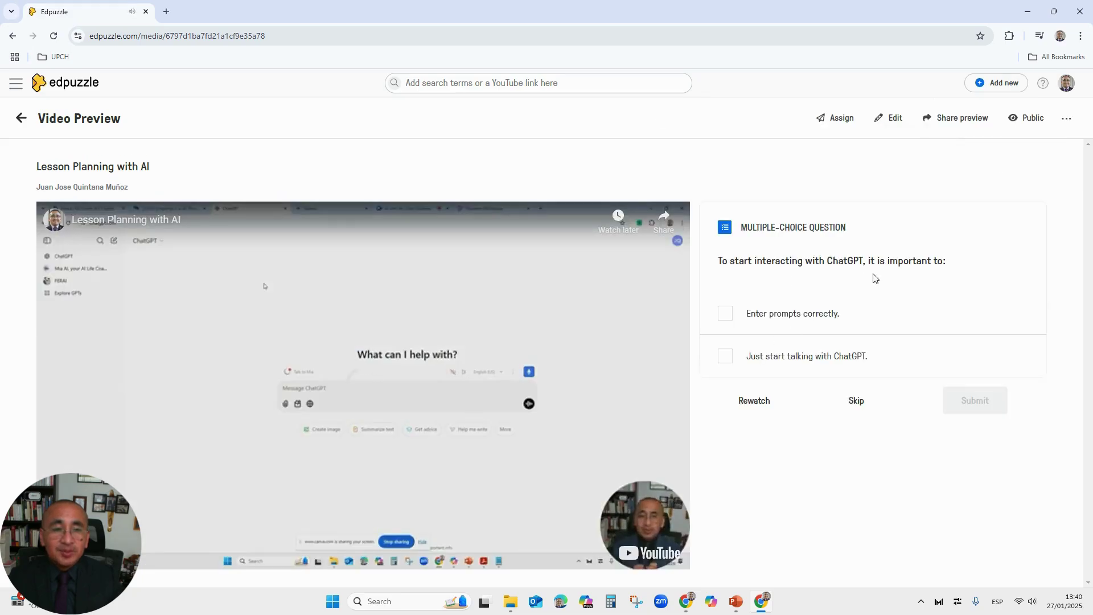
Step: Answer the multiple-choice question with "Enter prompts correctly.", submit it and continue the preview
{"action": "left_click", "coordinate": [731, 320]}
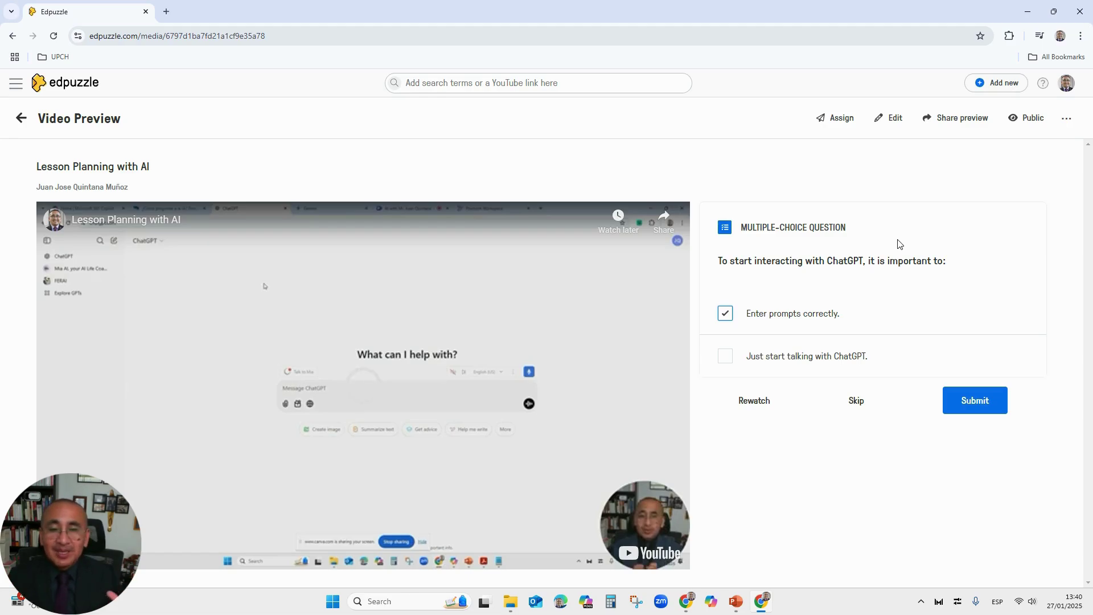
{"action": "left_click", "coordinate": [968, 410]}
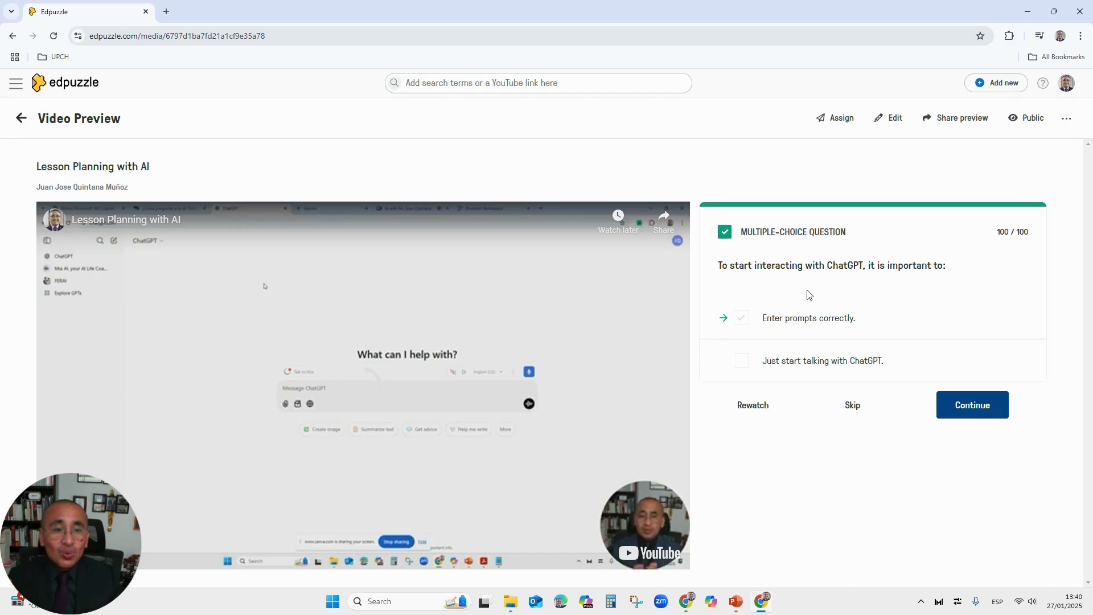
{"action": "left_click", "coordinate": [951, 407]}
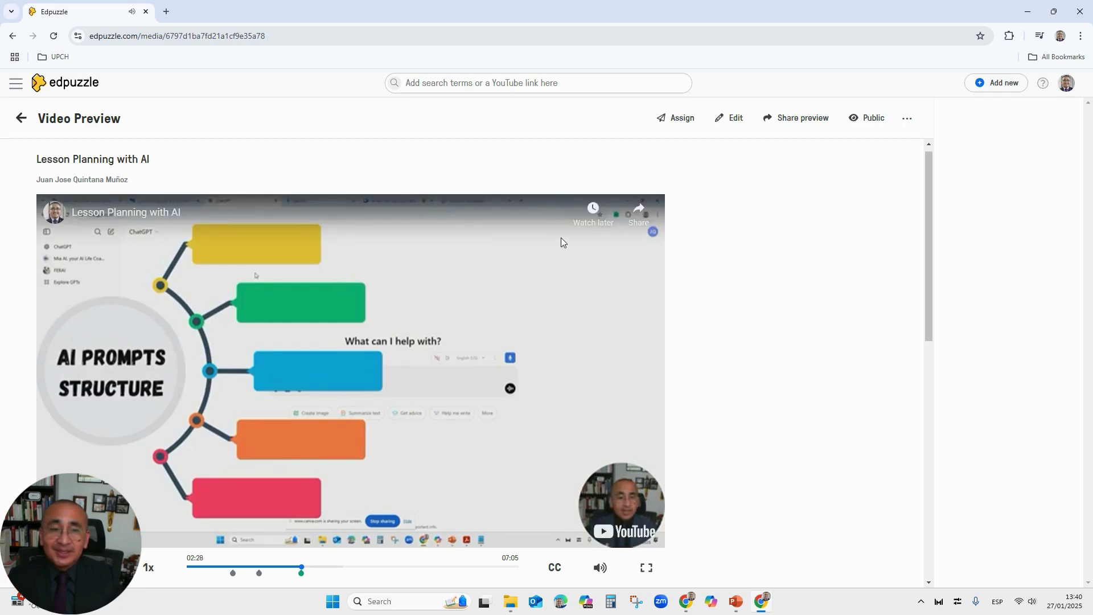
Step: Return to the lesson editor and play the video up to the open-ended question at 00:58
{"action": "left_click", "coordinate": [23, 120]}
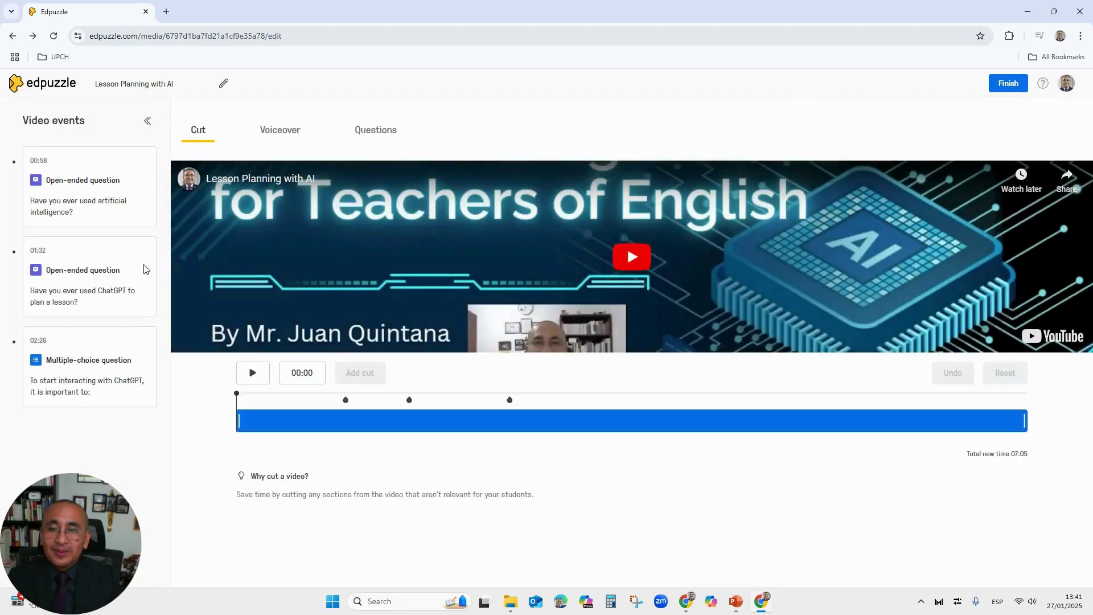
{"action": "left_click", "coordinate": [245, 385]}
{"action": "left_click", "coordinate": [298, 394]}
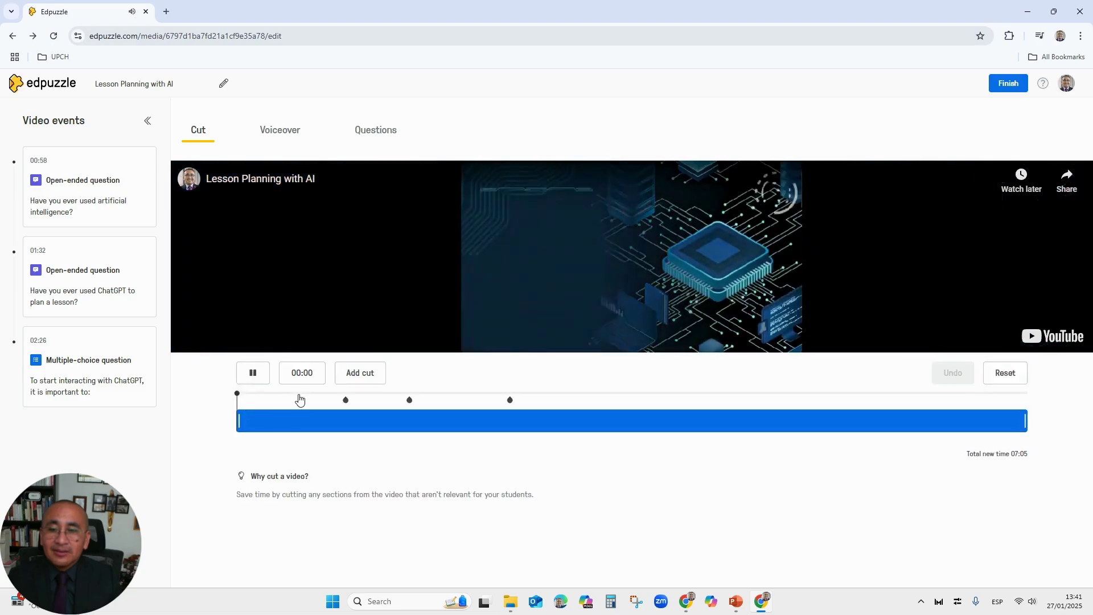
{"action": "left_click", "coordinate": [336, 396]}
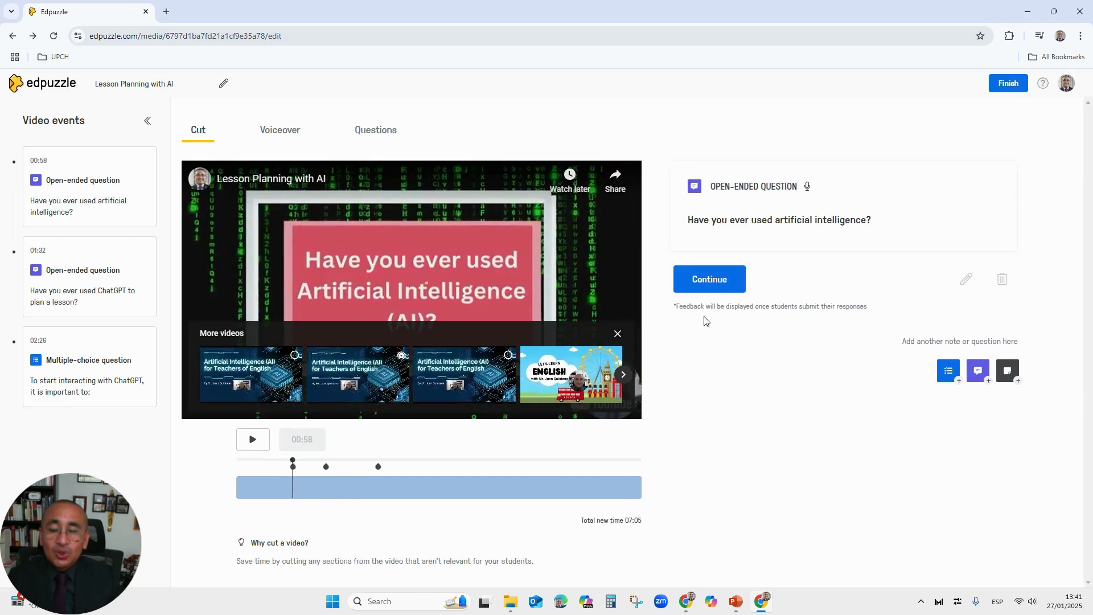
Step: Finish editing to return to the lesson preview, reopen the lesson for editing, and finish again without changes
{"action": "left_click", "coordinate": [1009, 87]}
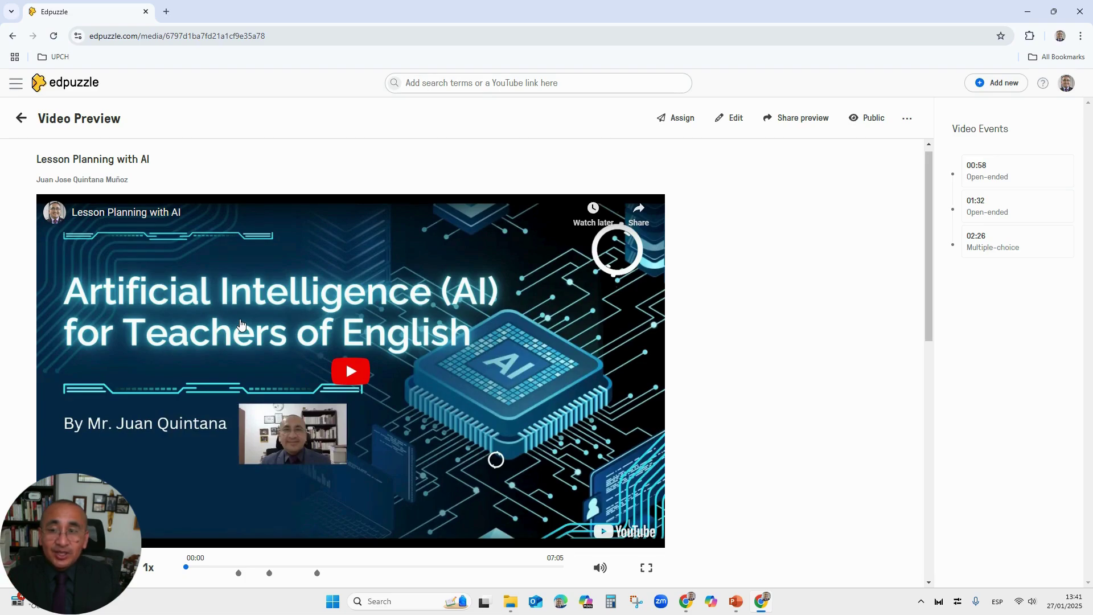
{"action": "left_click", "coordinate": [730, 119]}
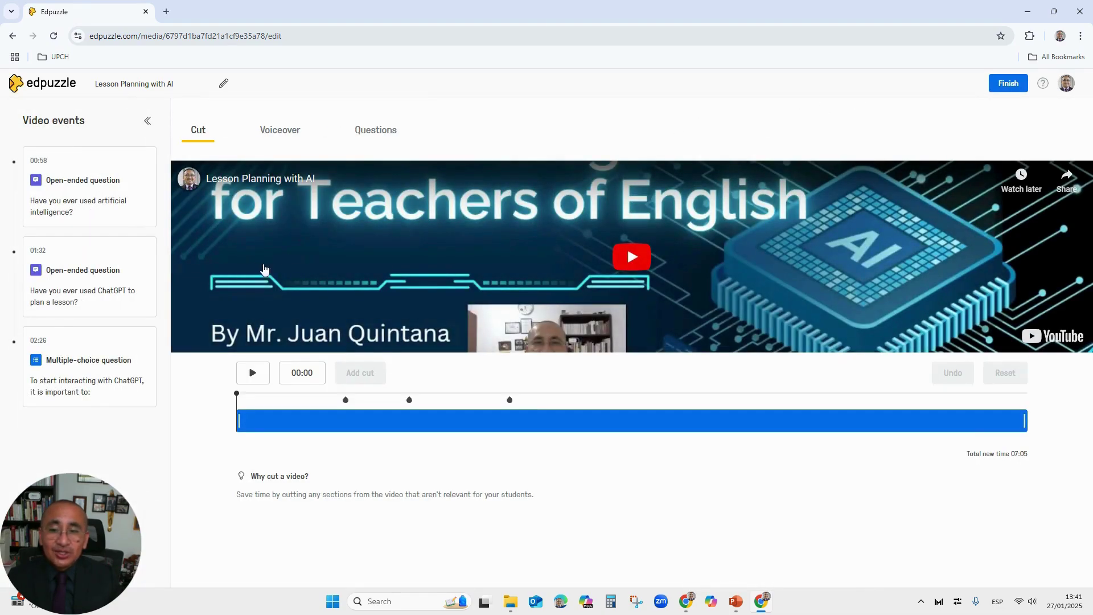
{"action": "left_click", "coordinate": [1003, 87]}
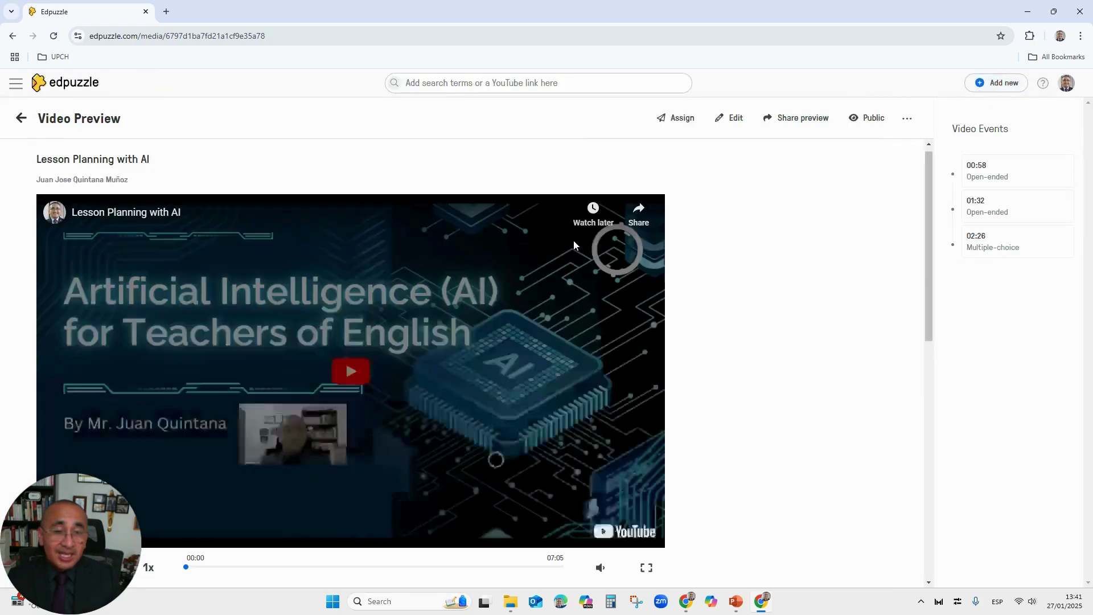
Step: Start assigning the lesson to all students of the AI Workshop class and proceed to the assignment settings
{"action": "left_click", "coordinate": [683, 119]}
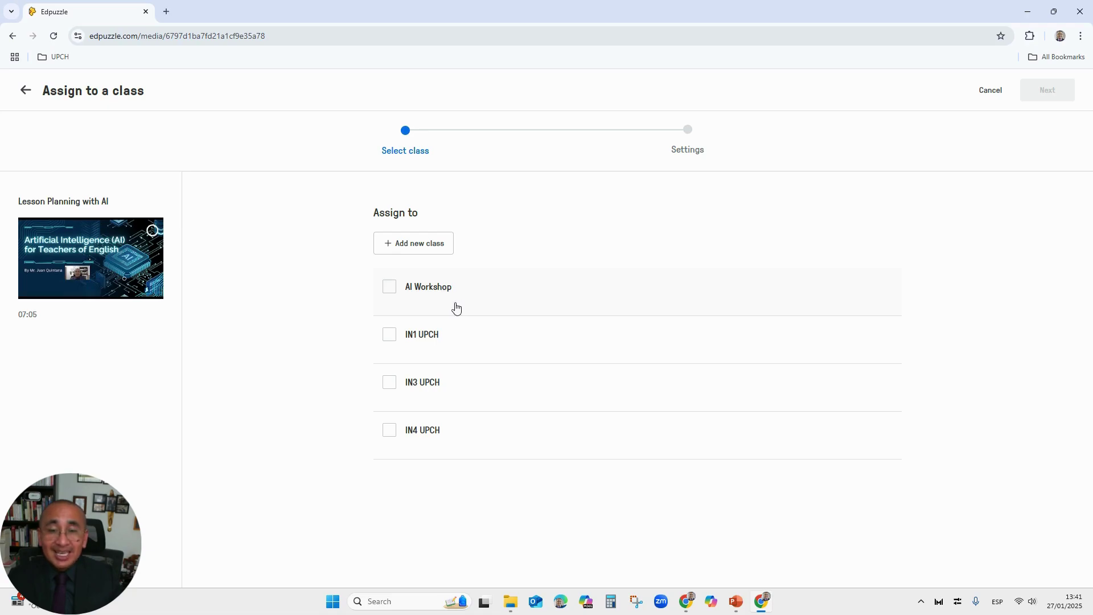
{"action": "left_click", "coordinate": [441, 288]}
{"action": "left_click", "coordinate": [570, 308]}
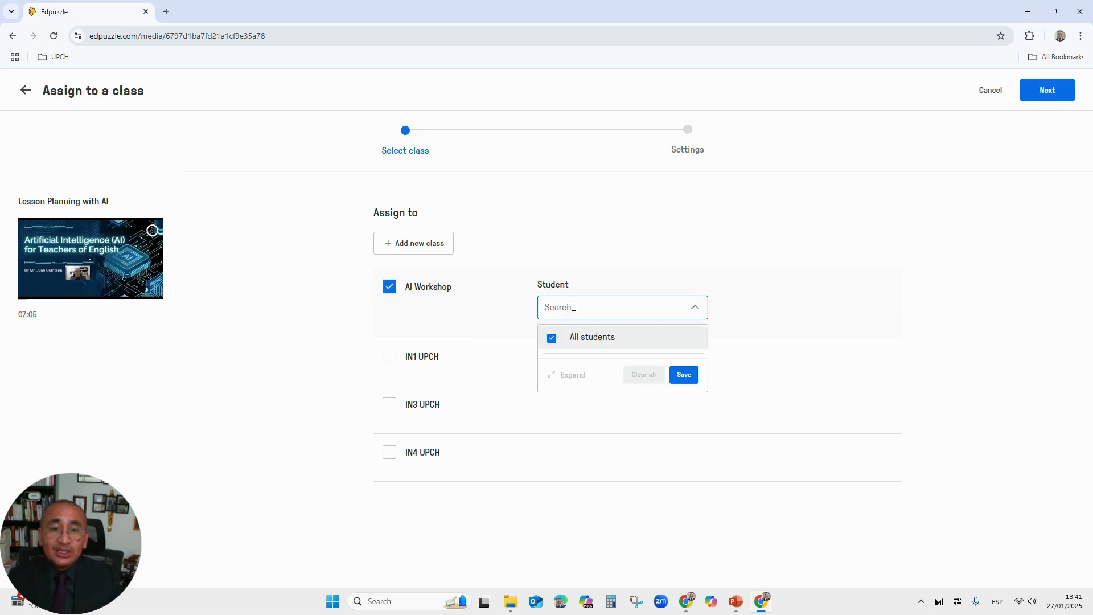
{"action": "left_click", "coordinate": [684, 379]}
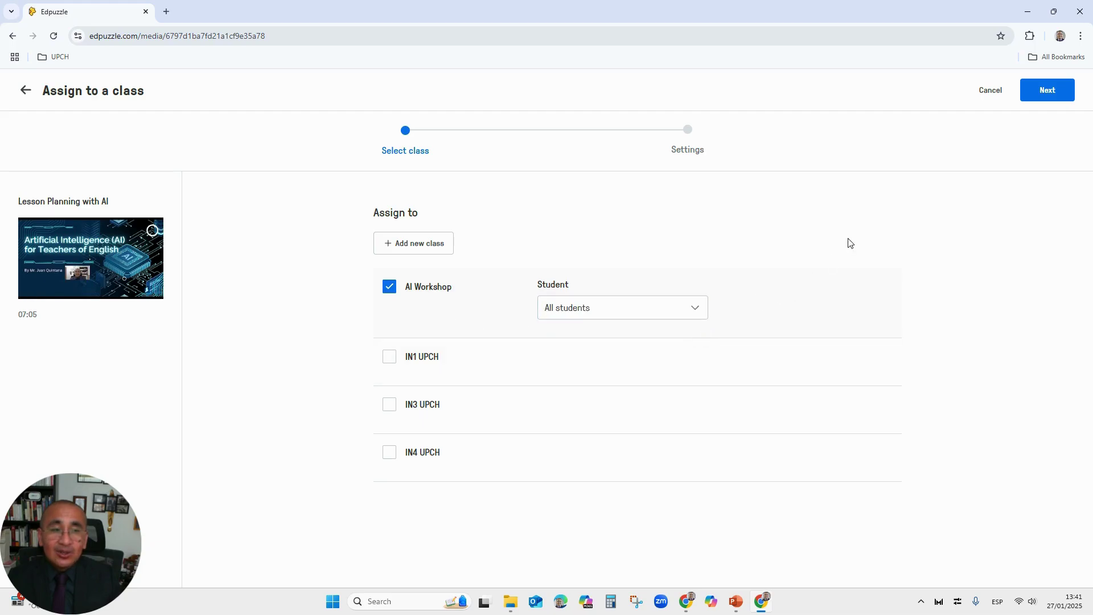
{"action": "left_click", "coordinate": [1043, 100]}
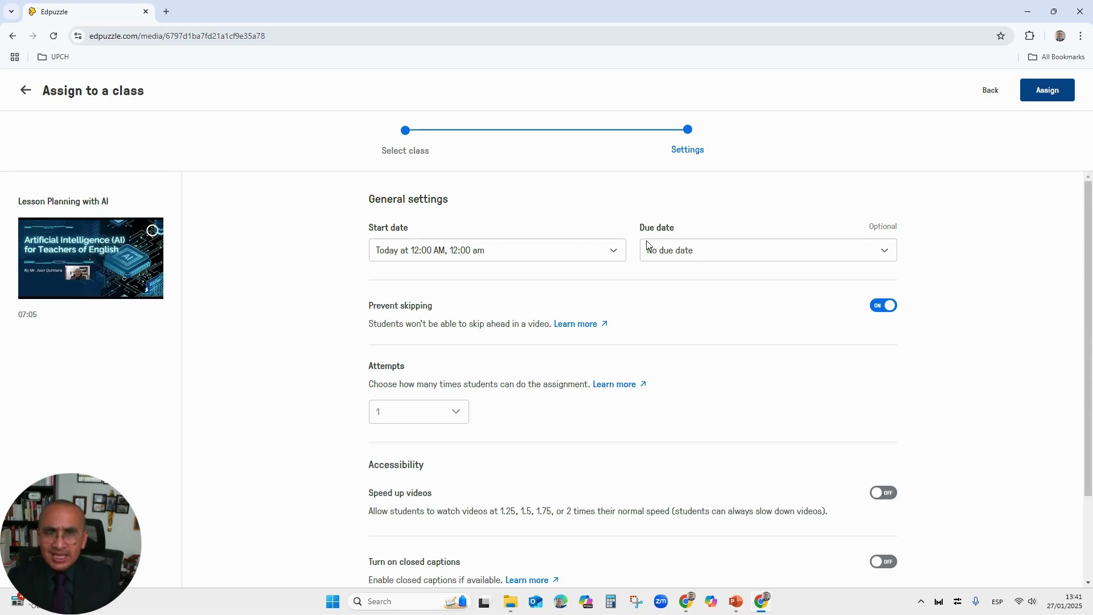
Step: Check the due date calendar without setting a date, and review the remaining assignment settings
{"action": "left_click", "coordinate": [708, 251]}
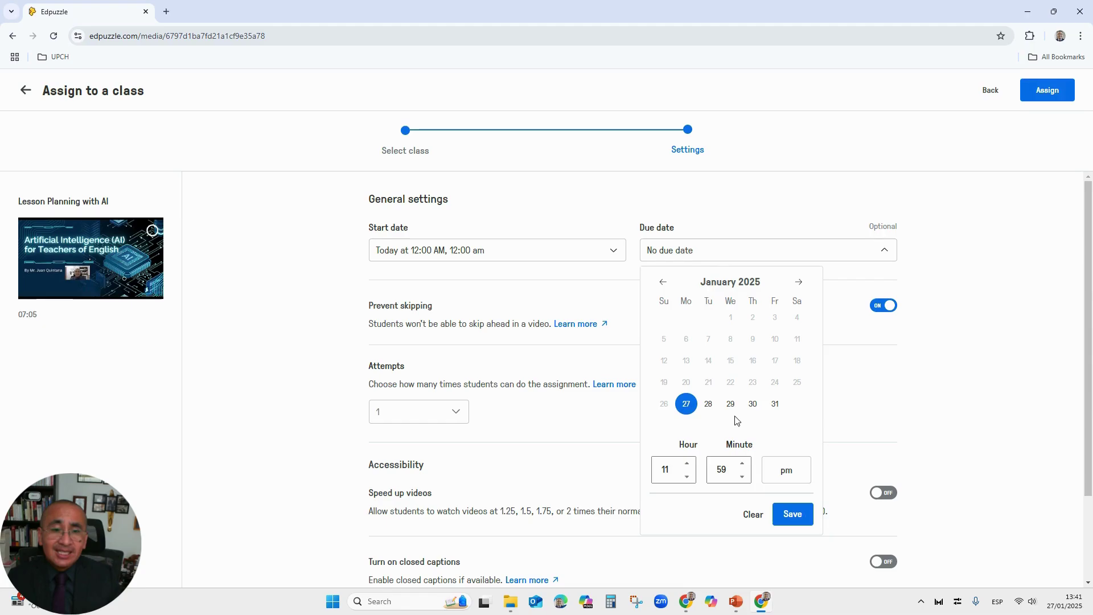
{"action": "left_click", "coordinate": [764, 236]}
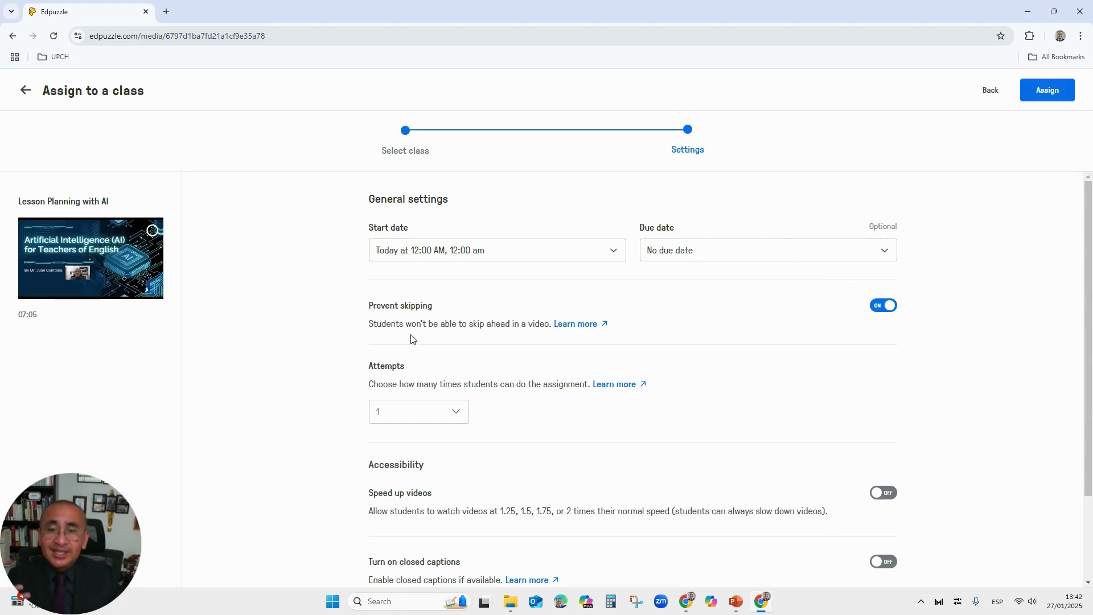
{"action": "scroll", "coordinate": [407, 340], "scroll_direction": "down", "scroll_amount": 1}
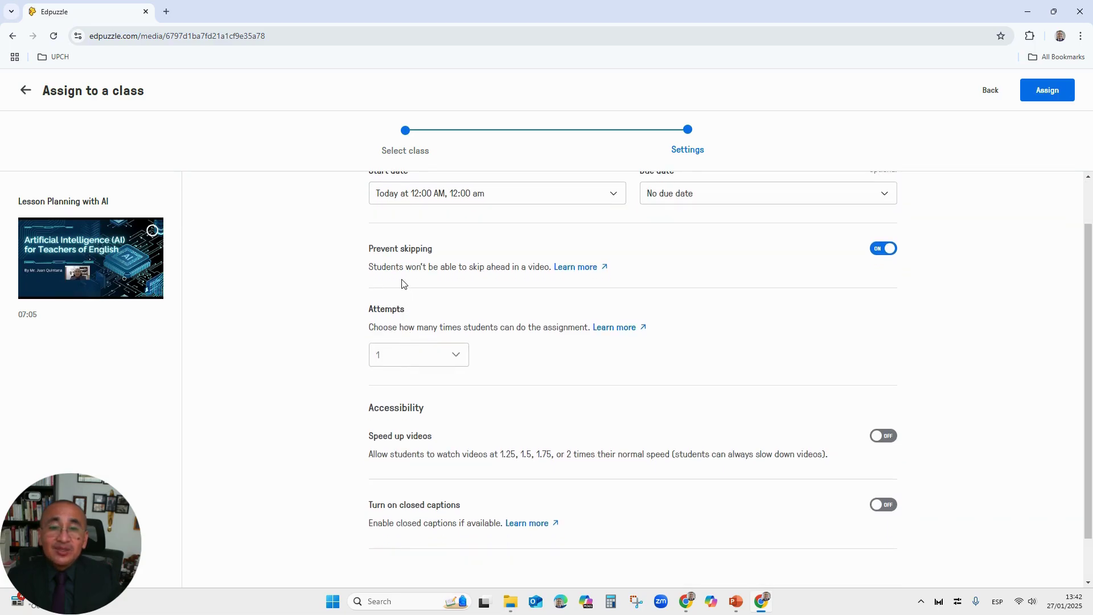
{"action": "scroll", "coordinate": [402, 284], "scroll_direction": "up", "scroll_amount": 1}
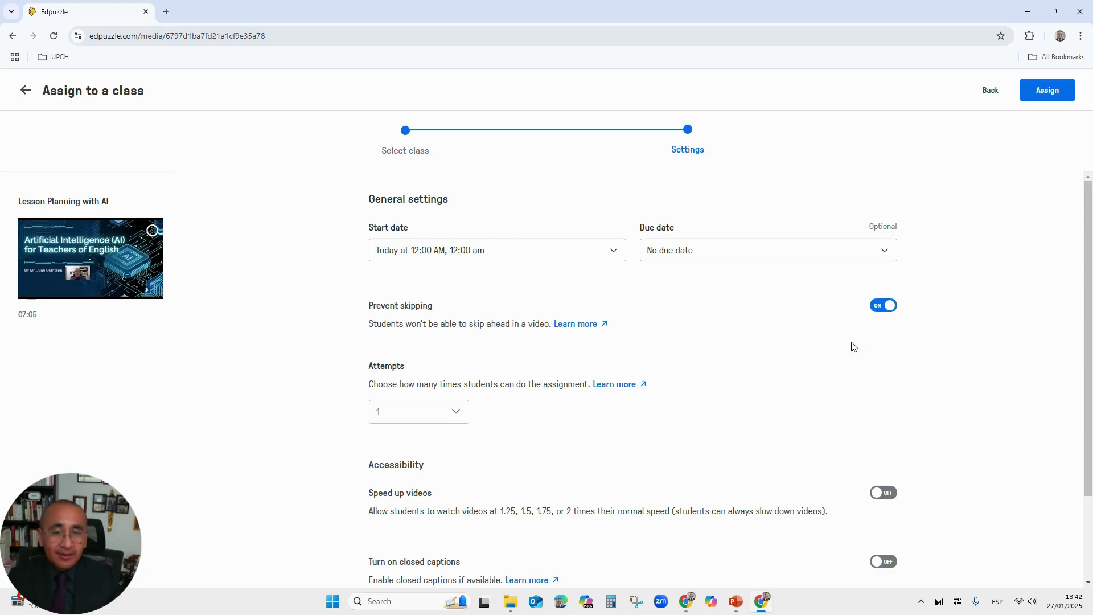
Step: Set the number of attempts for the assignment to Unlimited
{"action": "scroll", "coordinate": [714, 410], "scroll_direction": "down", "scroll_amount": 1}
{"action": "left_click", "coordinate": [454, 359]}
{"action": "scroll", "coordinate": [429, 399], "scroll_direction": "down", "scroll_amount": 1}
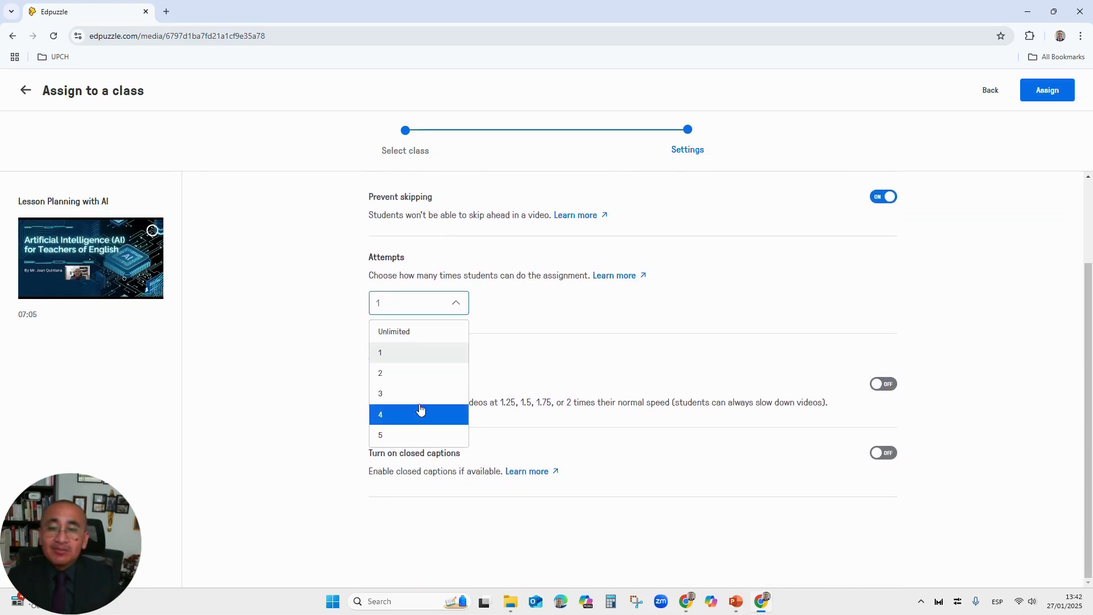
{"action": "scroll", "coordinate": [418, 401], "scroll_direction": "up", "scroll_amount": 1}
{"action": "left_click", "coordinate": [418, 388]}
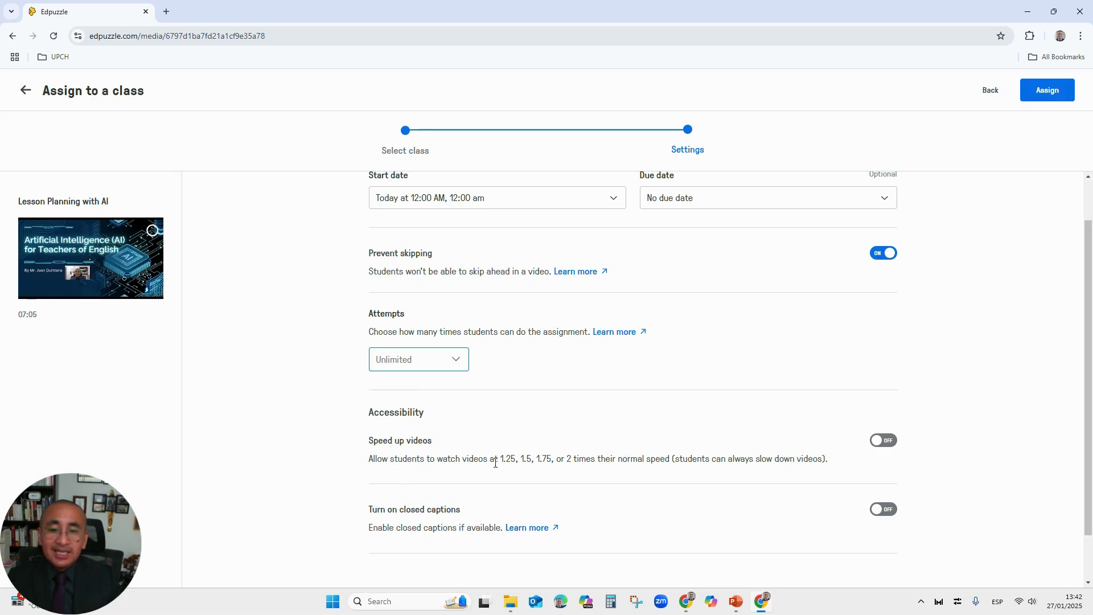
Step: Enable video speed-up and closed captions for students, and assign the lesson to the class
{"action": "left_click", "coordinate": [886, 441]}
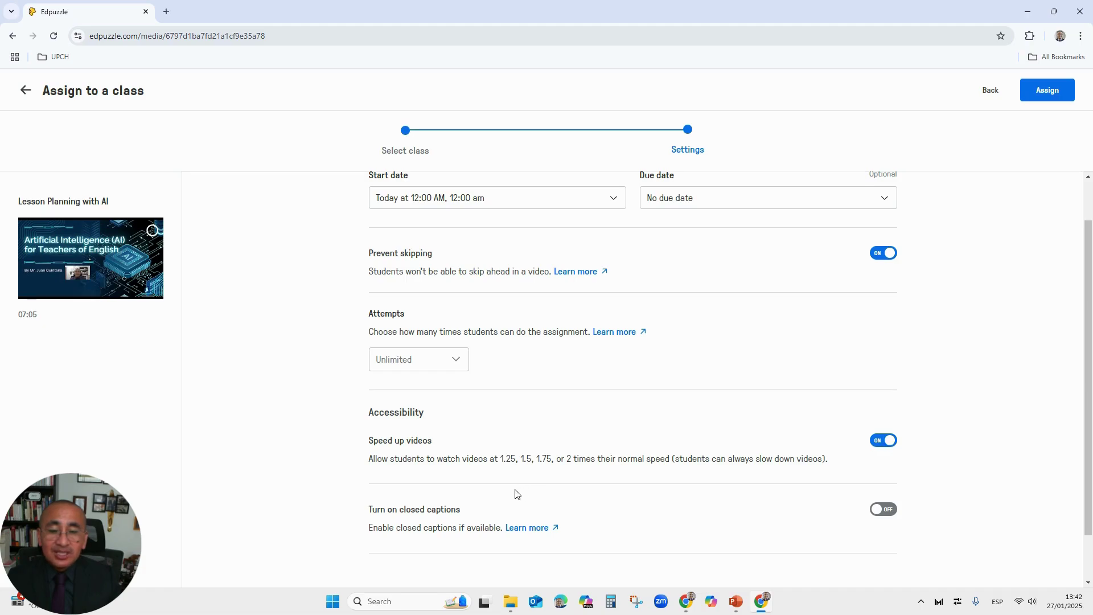
{"action": "scroll", "coordinate": [511, 490], "scroll_direction": "down", "scroll_amount": 1}
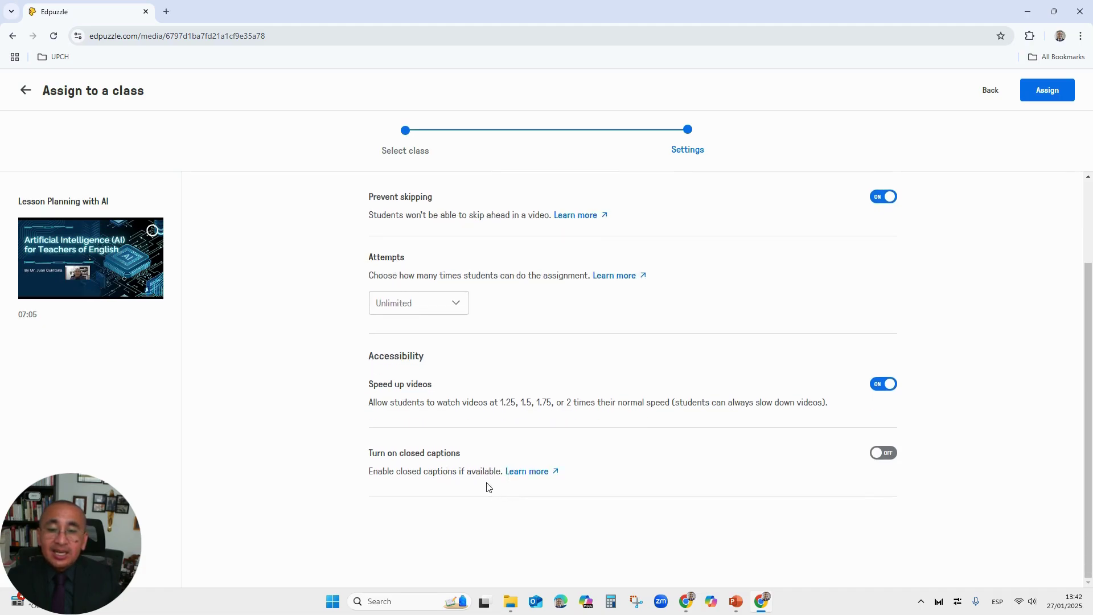
{"action": "left_click", "coordinate": [894, 459]}
{"action": "scroll", "coordinate": [886, 462], "scroll_direction": "up", "scroll_amount": 1}
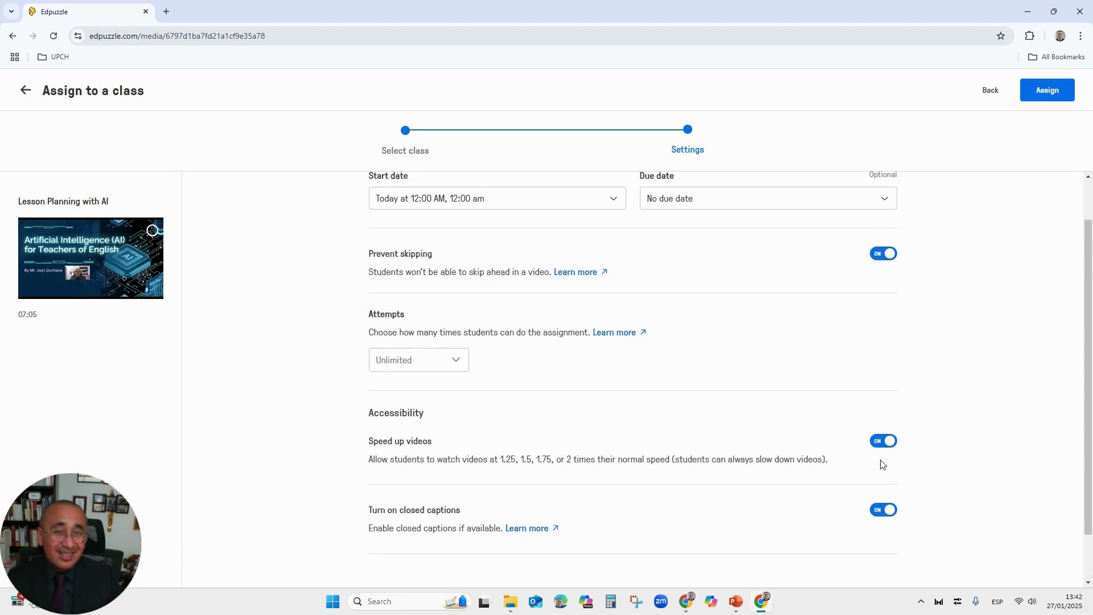
{"action": "scroll", "coordinate": [882, 464], "scroll_direction": "up", "scroll_amount": 1}
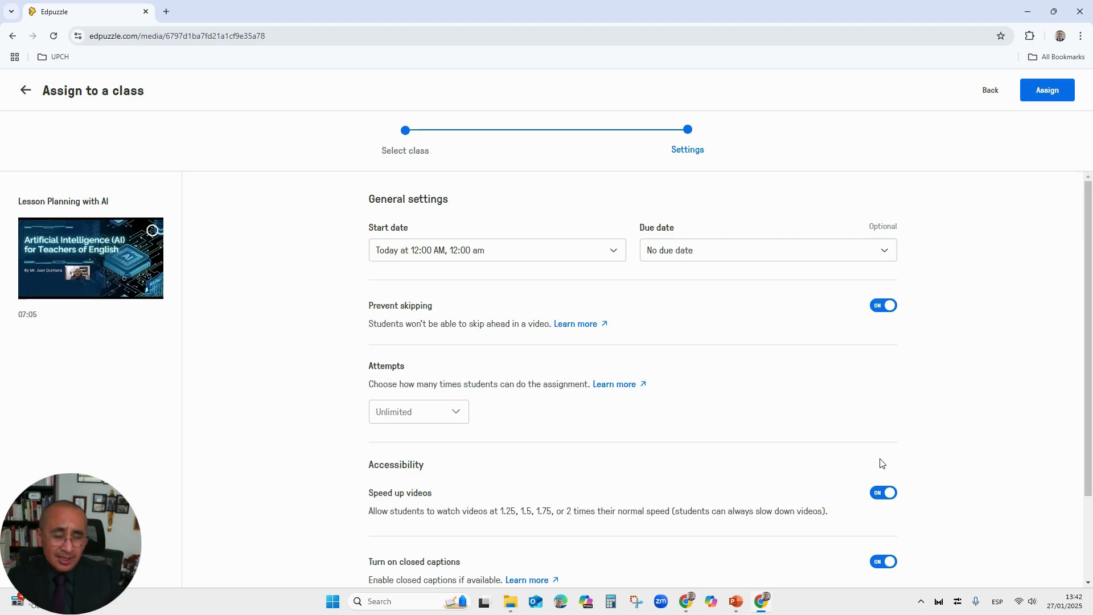
{"action": "scroll", "coordinate": [879, 464], "scroll_direction": "down", "scroll_amount": 2}
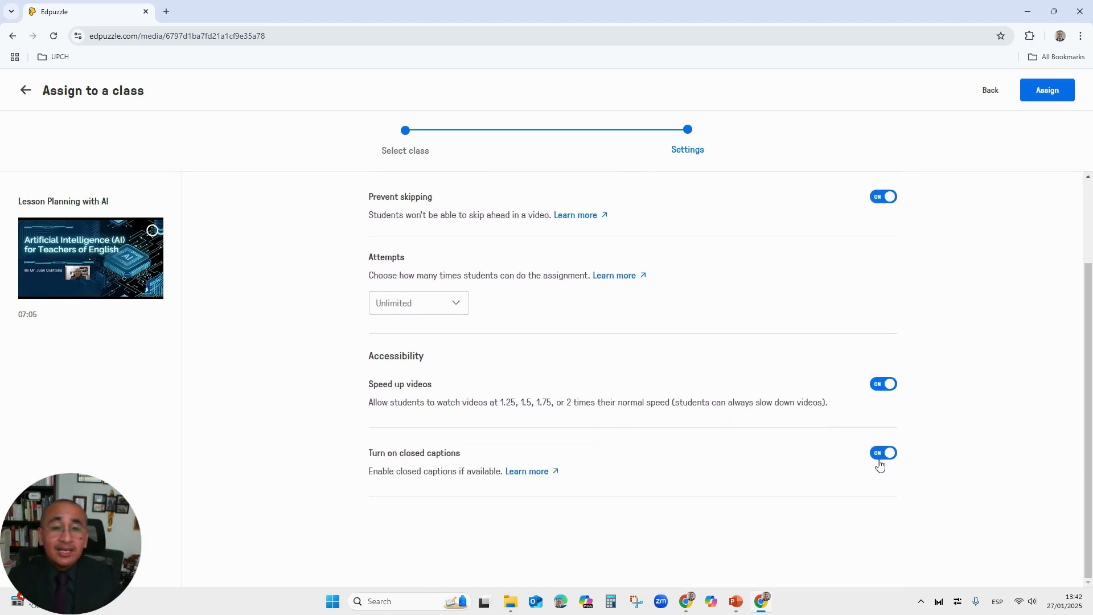
{"action": "scroll", "coordinate": [880, 464], "scroll_direction": "up", "scroll_amount": 2}
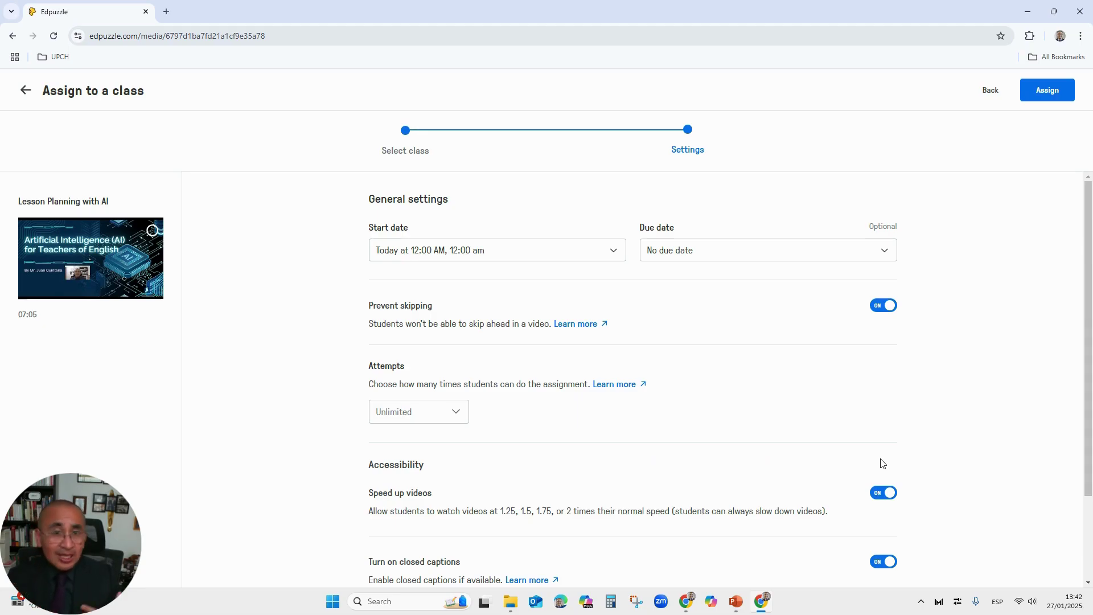
{"action": "left_click", "coordinate": [1050, 98]}
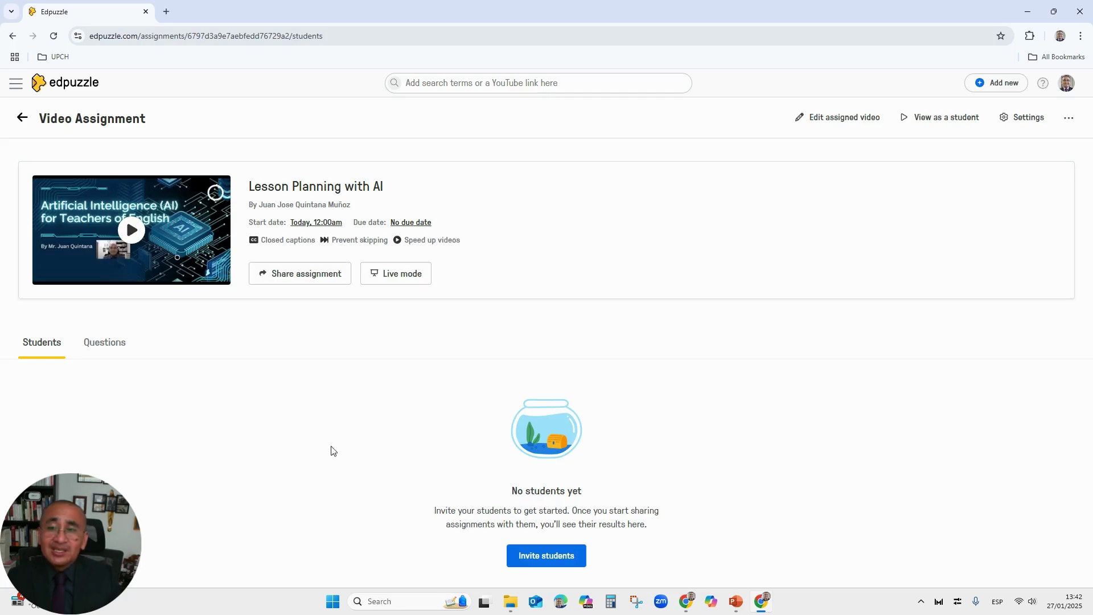
Step: Look through the new assignment's questions and students, and copy its direct link from the sharing options
{"action": "left_click", "coordinate": [107, 351]}
{"action": "left_click", "coordinate": [59, 347]}
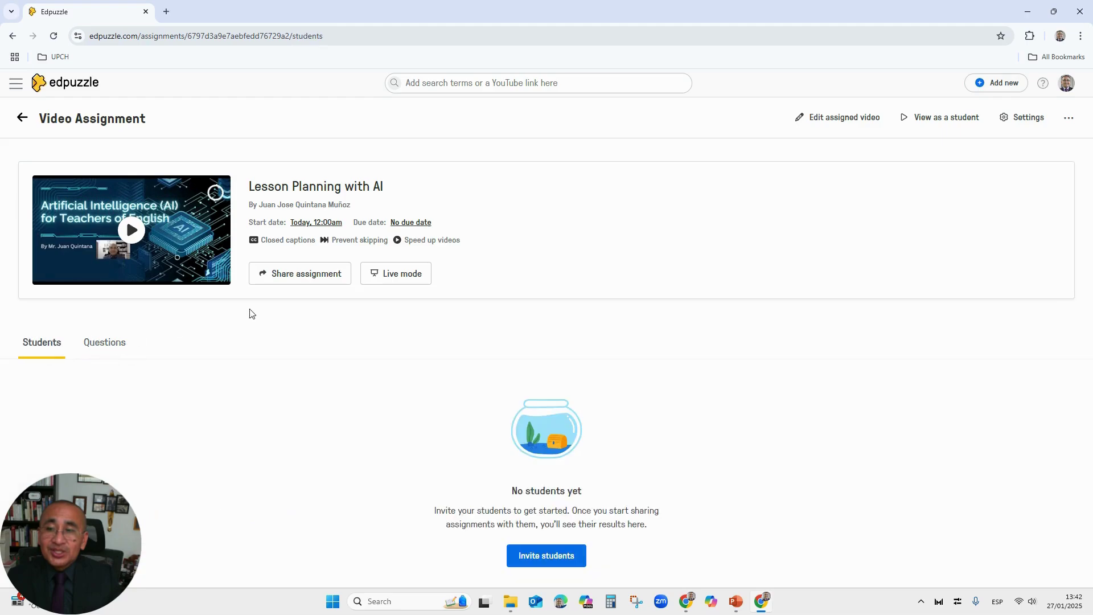
{"action": "left_click", "coordinate": [301, 281]}
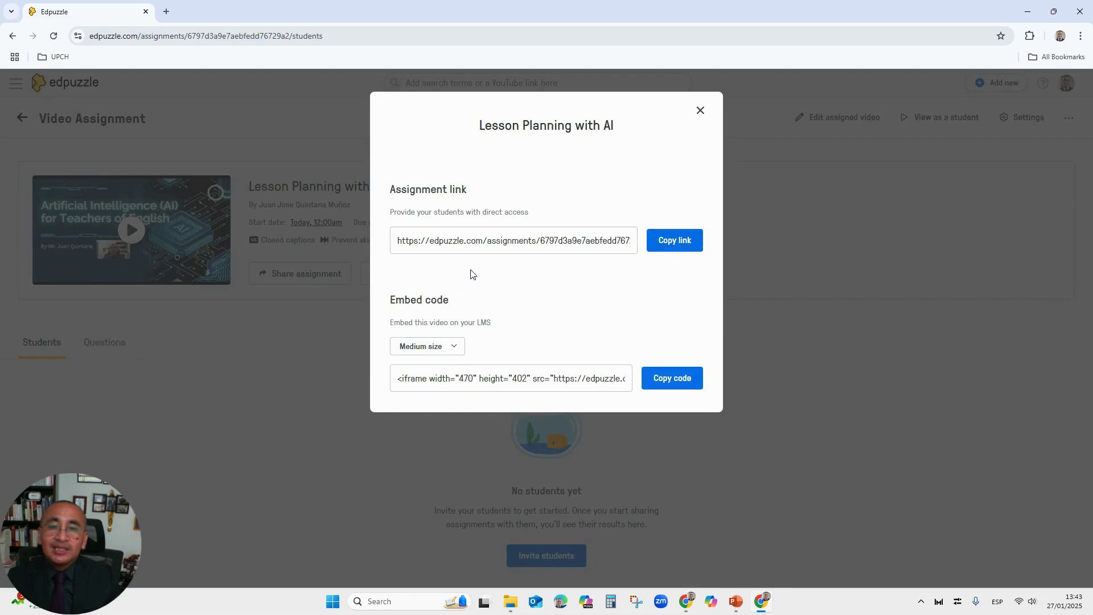
{"action": "left_click", "coordinate": [674, 242]}
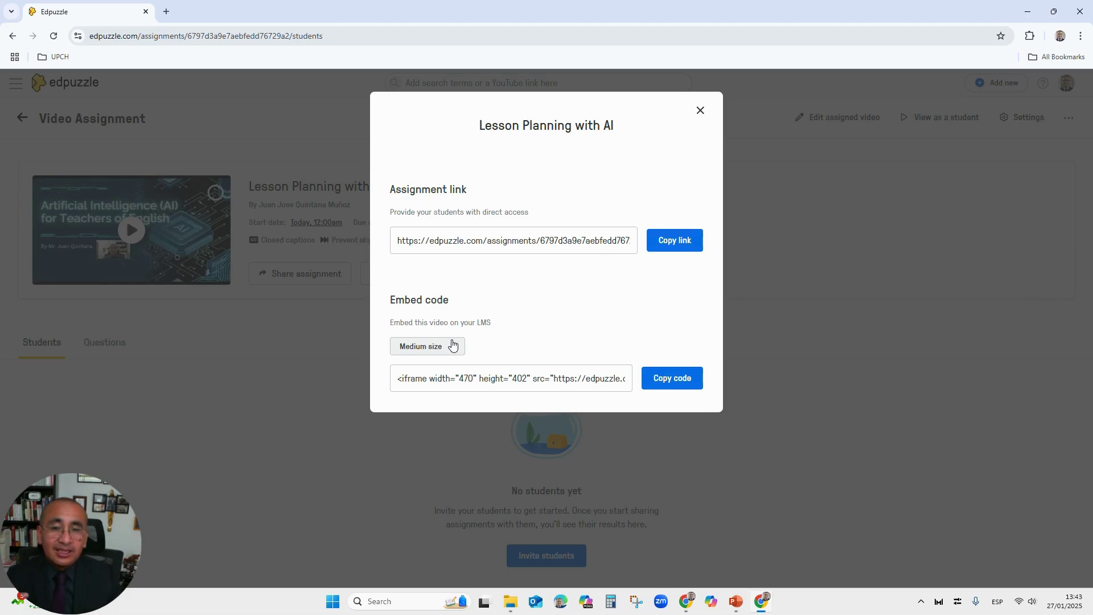
{"action": "left_click", "coordinate": [701, 111]}
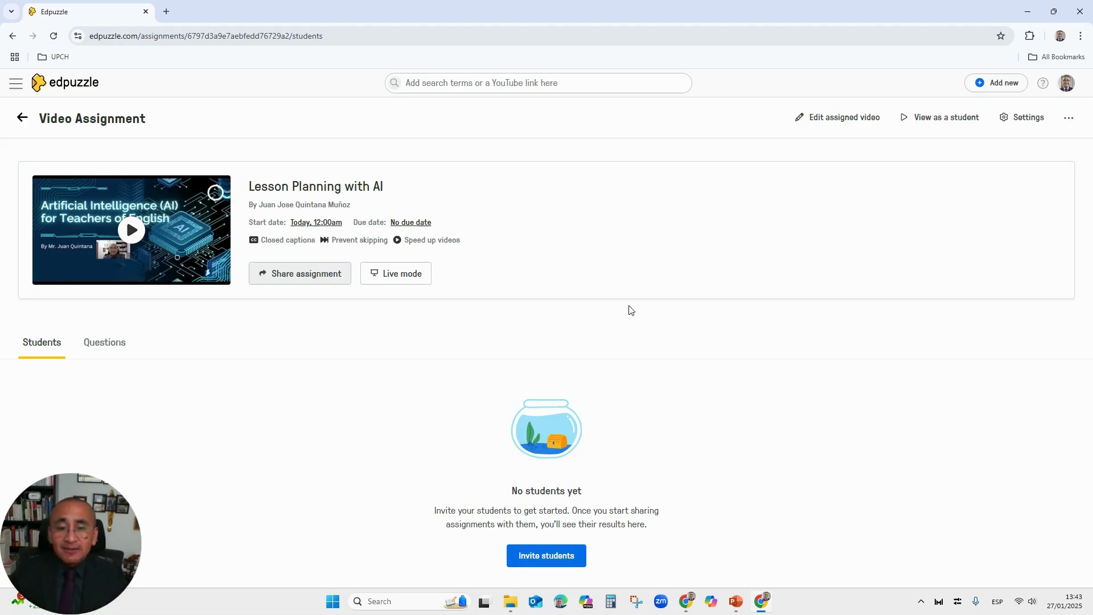
Step: Open the student invitation options, start an e-mail with the class link in Outlook, and minimize the Outlook window
{"action": "left_click", "coordinate": [546, 559]}
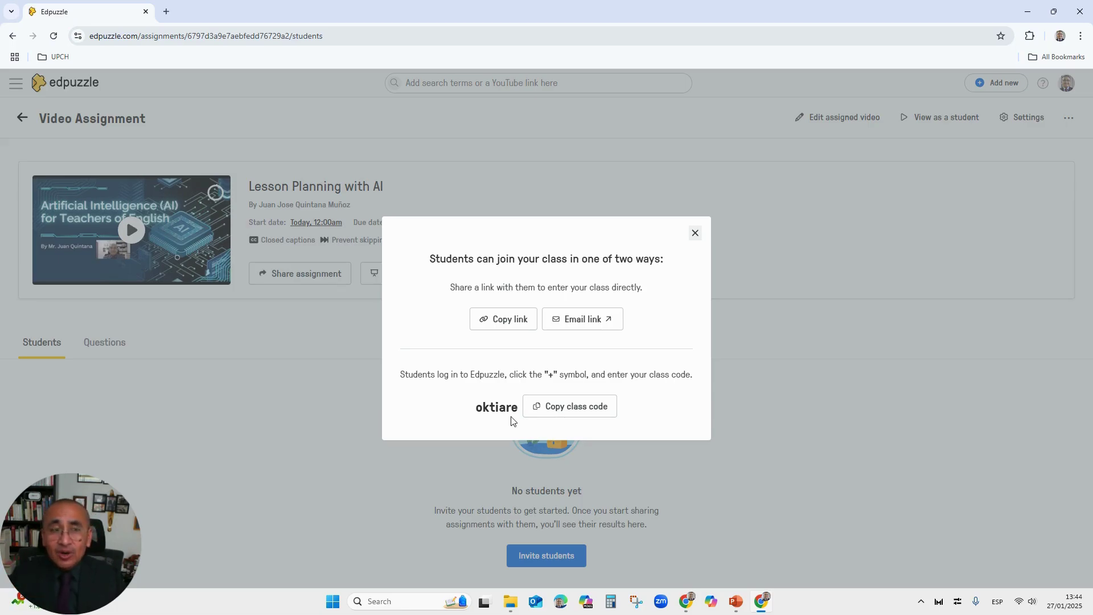
{"action": "left_click", "coordinate": [601, 330]}
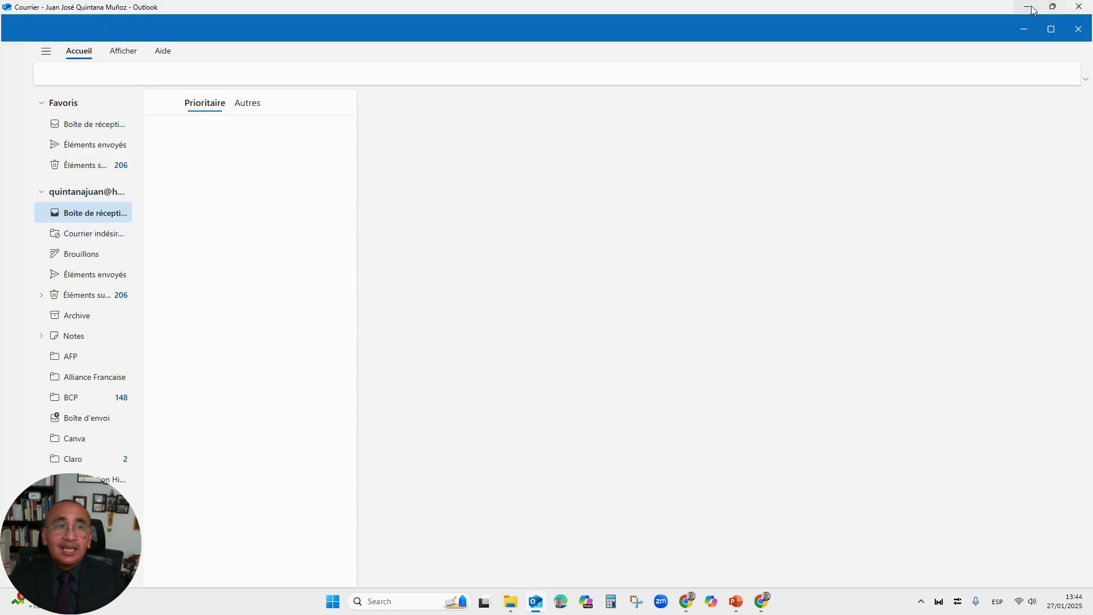
{"action": "left_click", "coordinate": [1028, 6]}
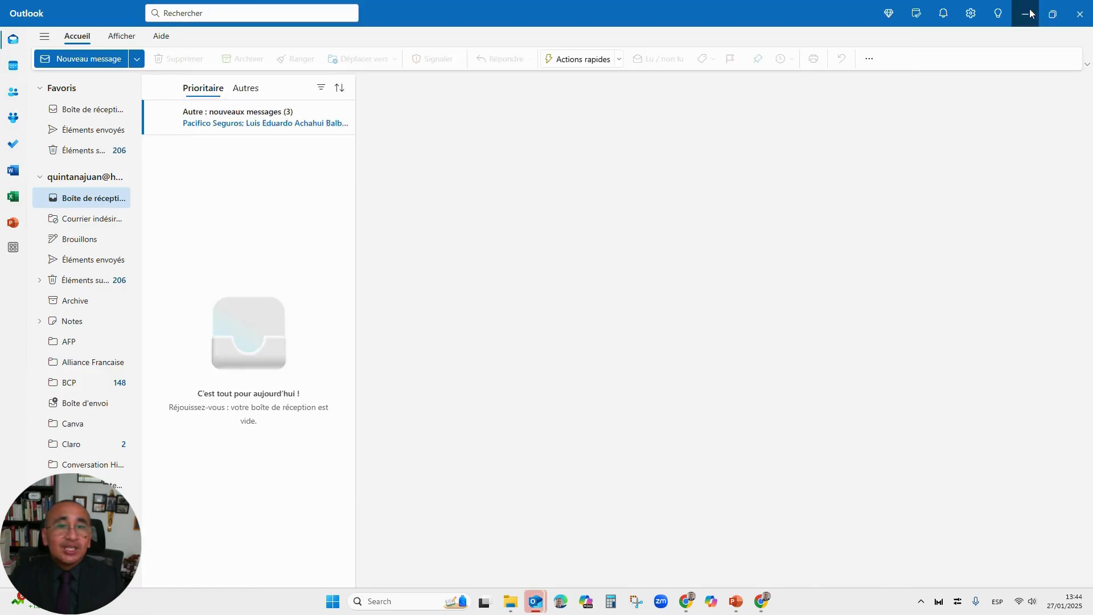
{"action": "left_click", "coordinate": [1028, 12]}
{"action": "left_click", "coordinate": [825, 12]}
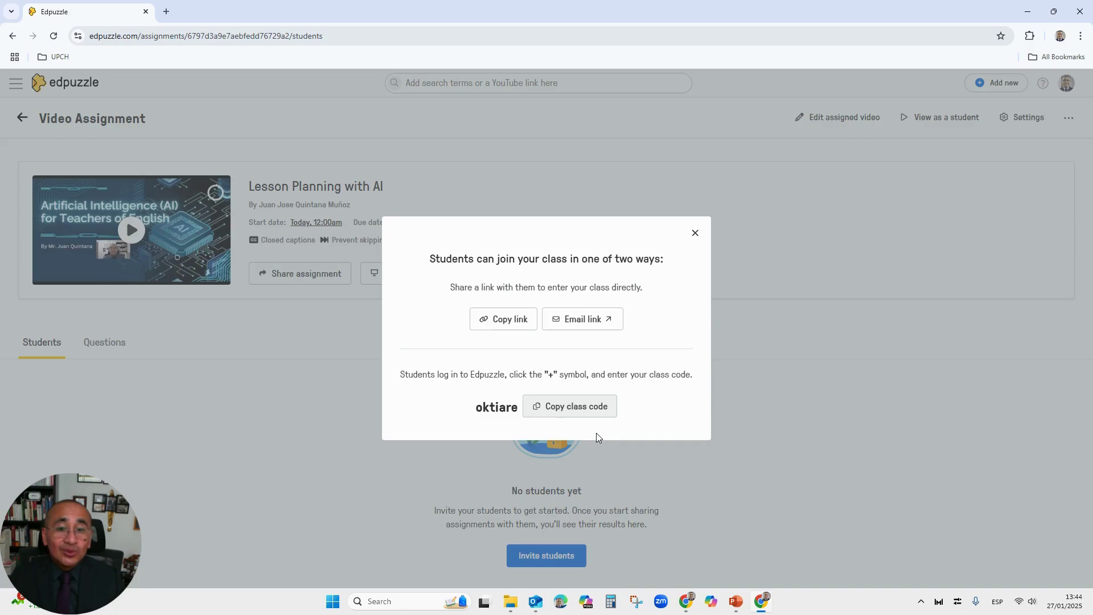
Step: Switch to the Outlook draft inviting students to the AI Workshop classroom, review it, and close it unsent
{"action": "mouse_move", "coordinate": [539, 606]}
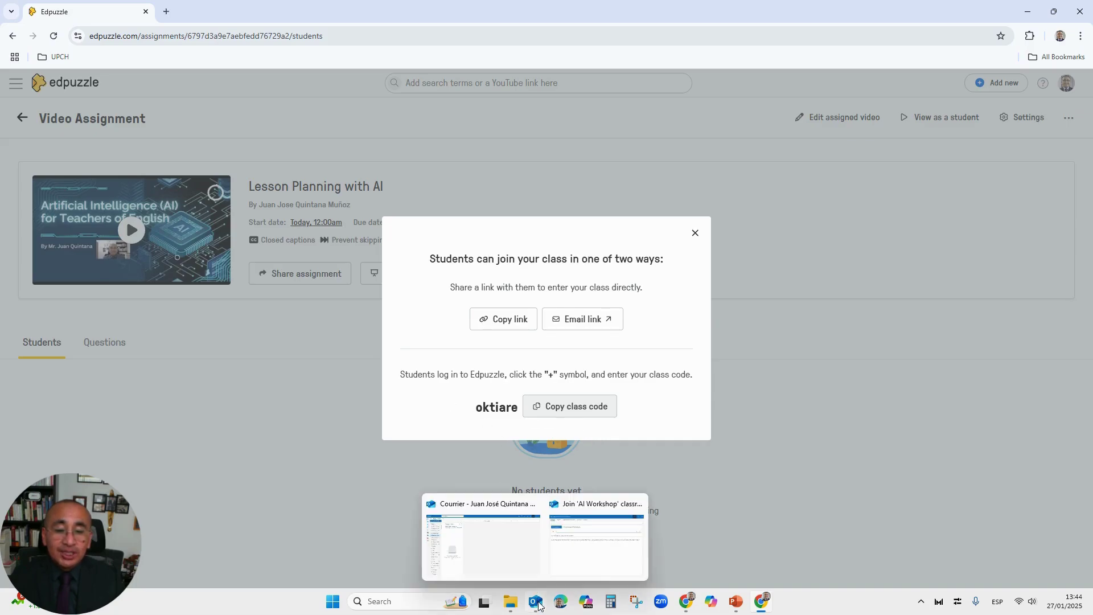
{"action": "left_click", "coordinate": [569, 577]}
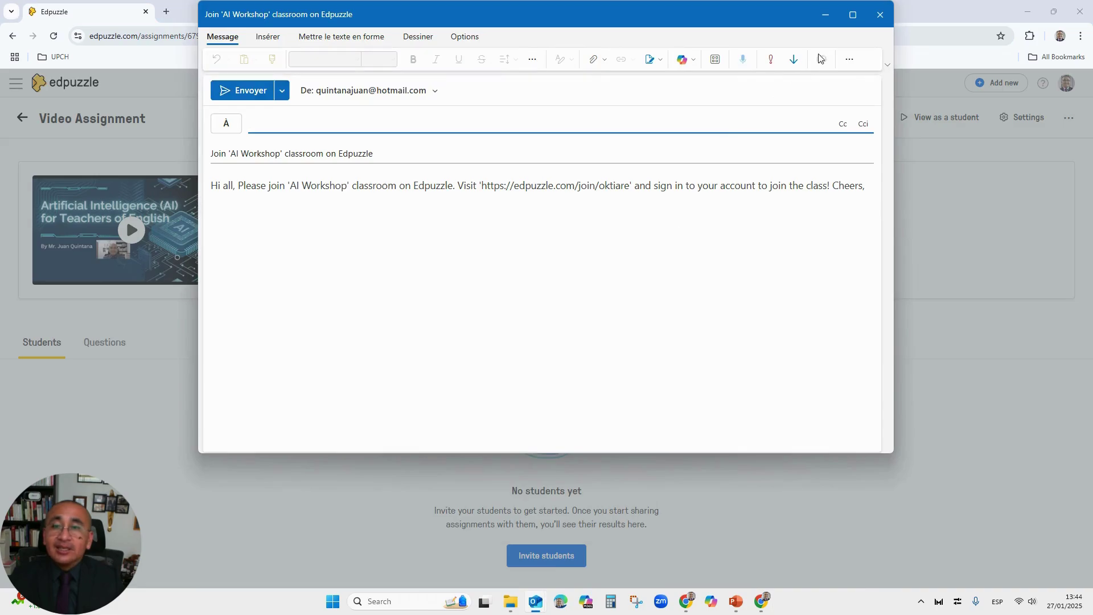
{"action": "left_click", "coordinate": [885, 14]}
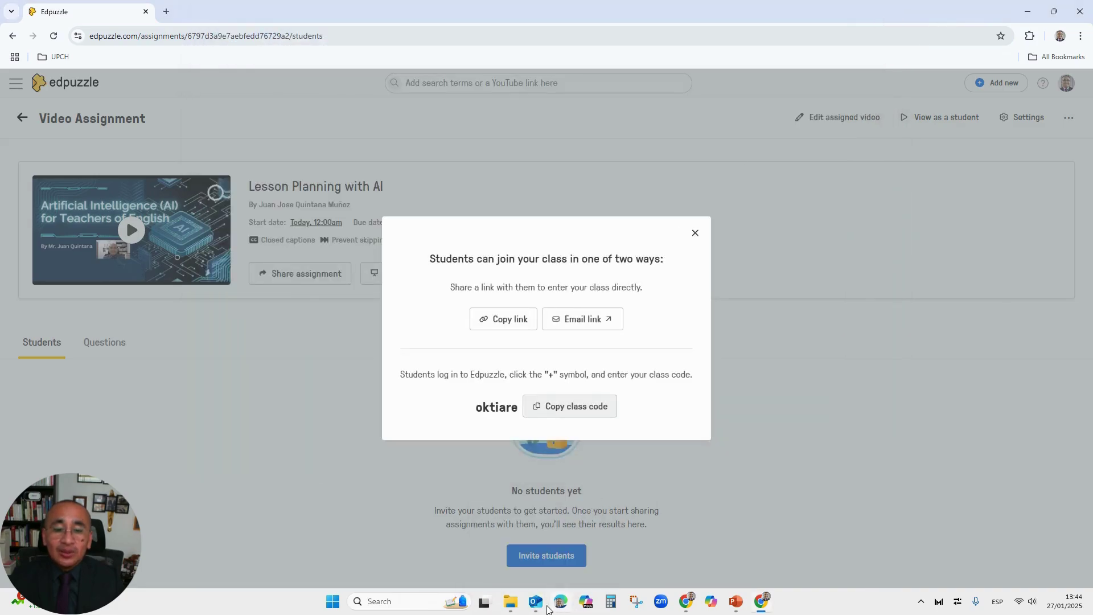
Step: Check the mailbox in Outlook, return to Edpuzzle, and close the student invitation options
{"action": "mouse_move", "coordinate": [535, 602]}
{"action": "left_click", "coordinate": [541, 561]}
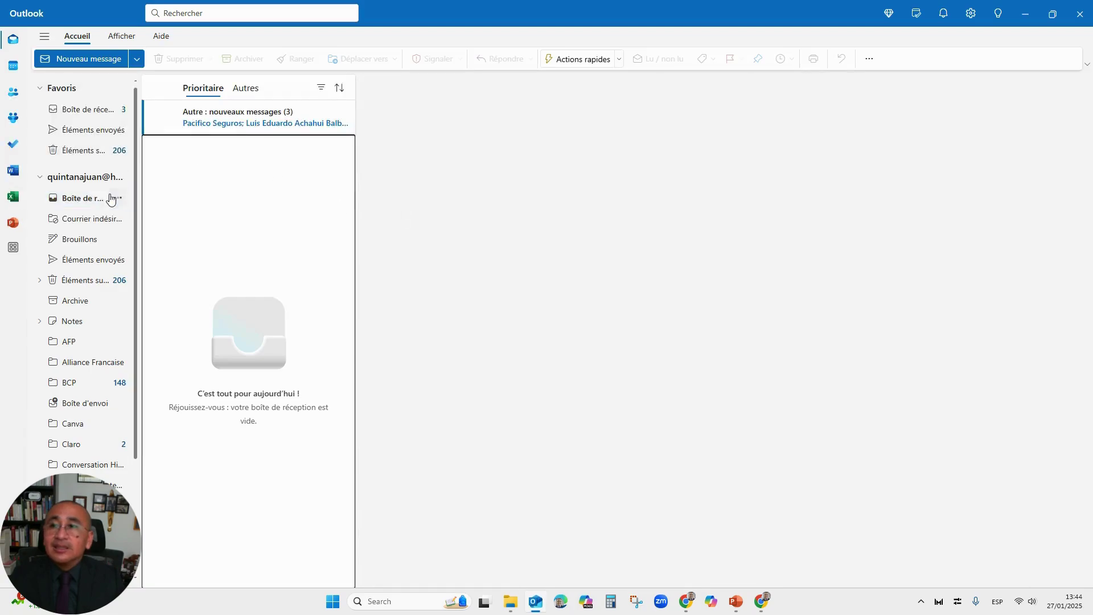
{"action": "left_click", "coordinate": [83, 219]}
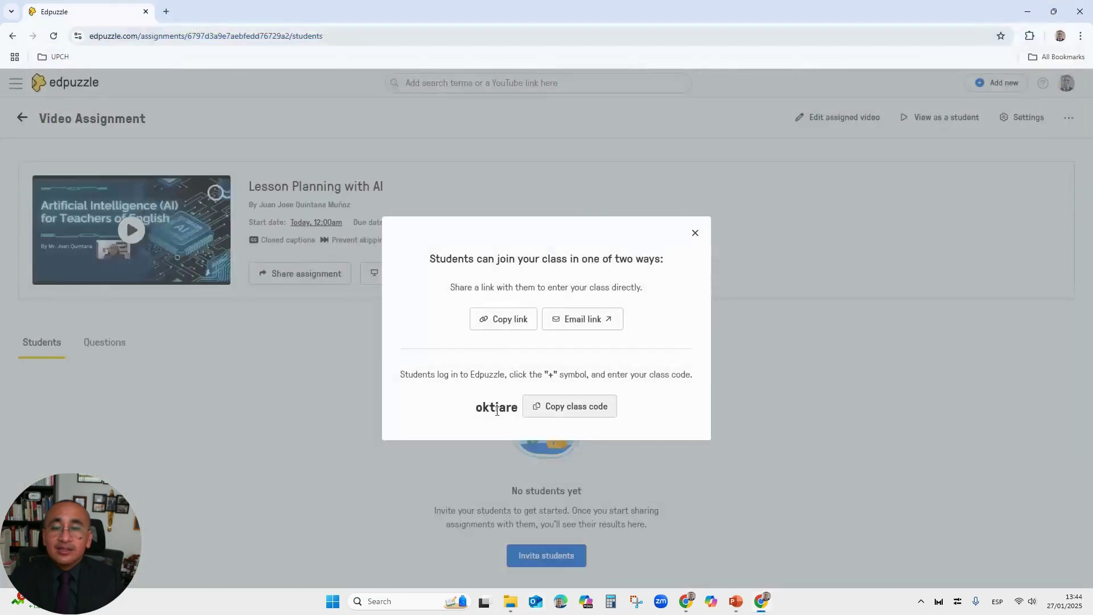
{"action": "left_click", "coordinate": [696, 233]}
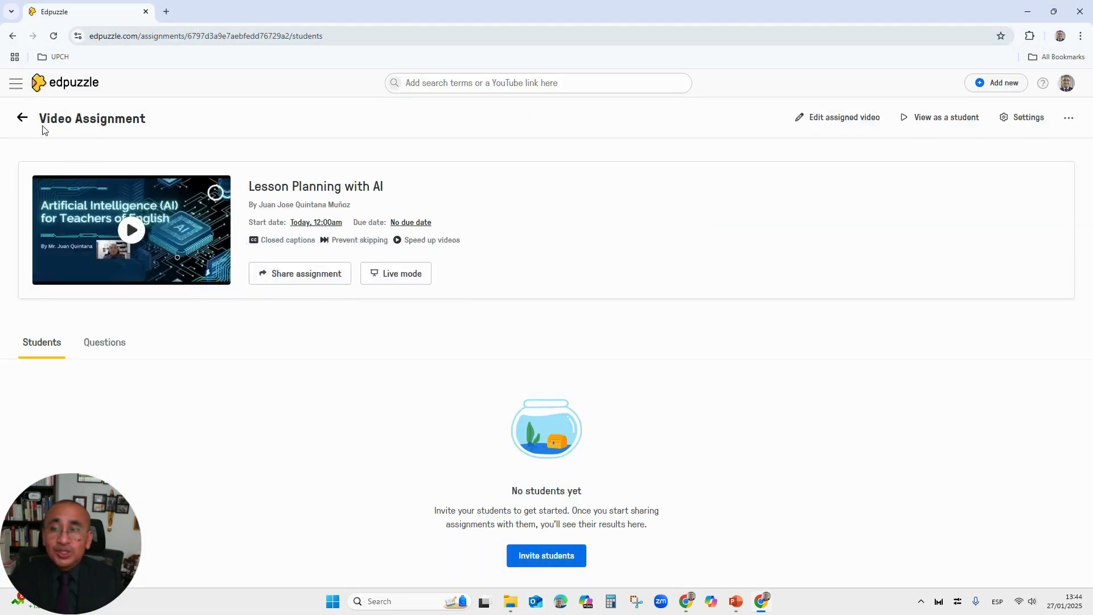
Step: Return to the AI Workshop class page and browse the assignments of the IN1, IN3 and IN4 UPCH classes
{"action": "left_click", "coordinate": [22, 118]}
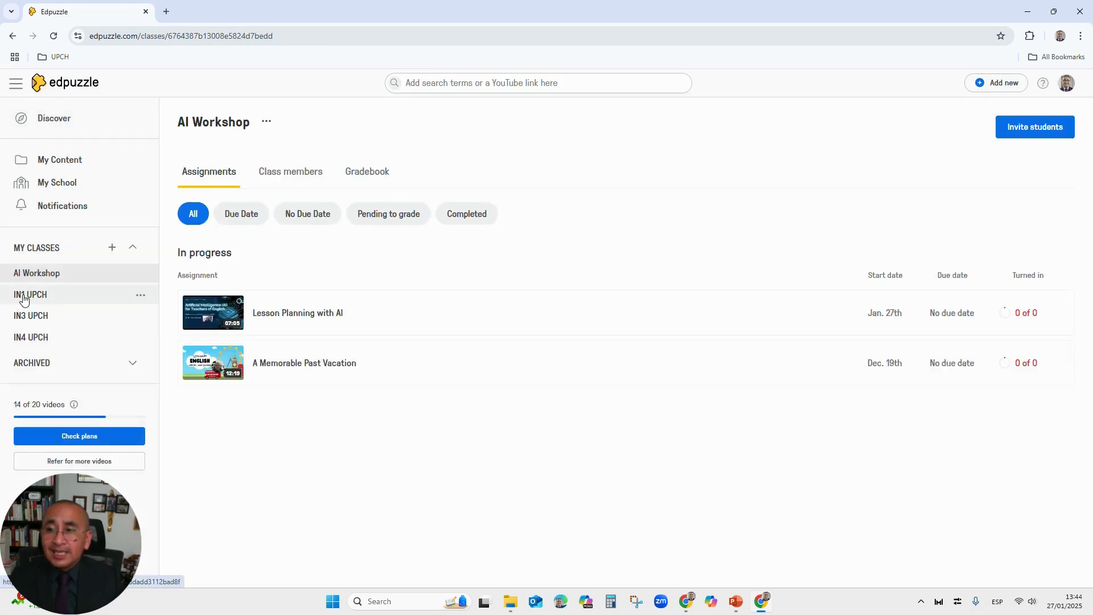
{"action": "left_click", "coordinate": [22, 295]}
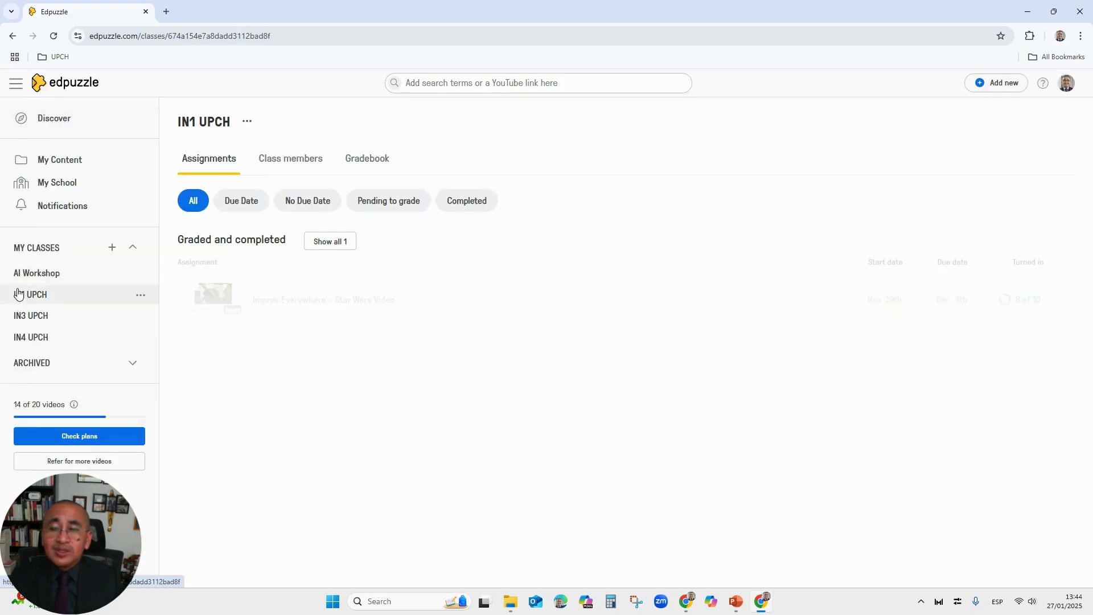
{"action": "left_click", "coordinate": [27, 322]}
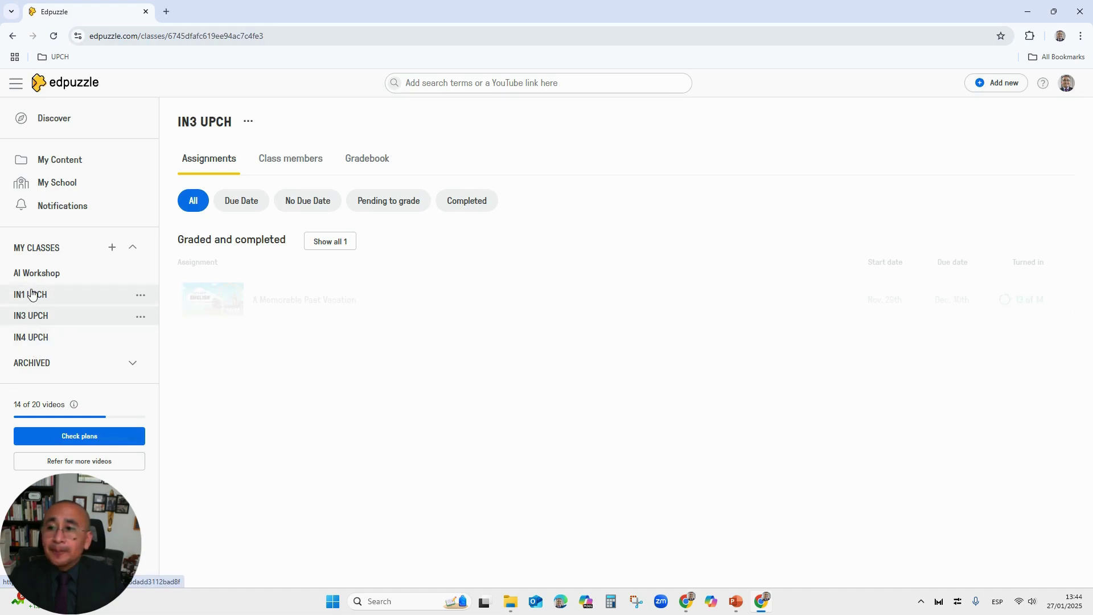
{"action": "left_click", "coordinate": [33, 295]}
{"action": "left_click", "coordinate": [29, 338]}
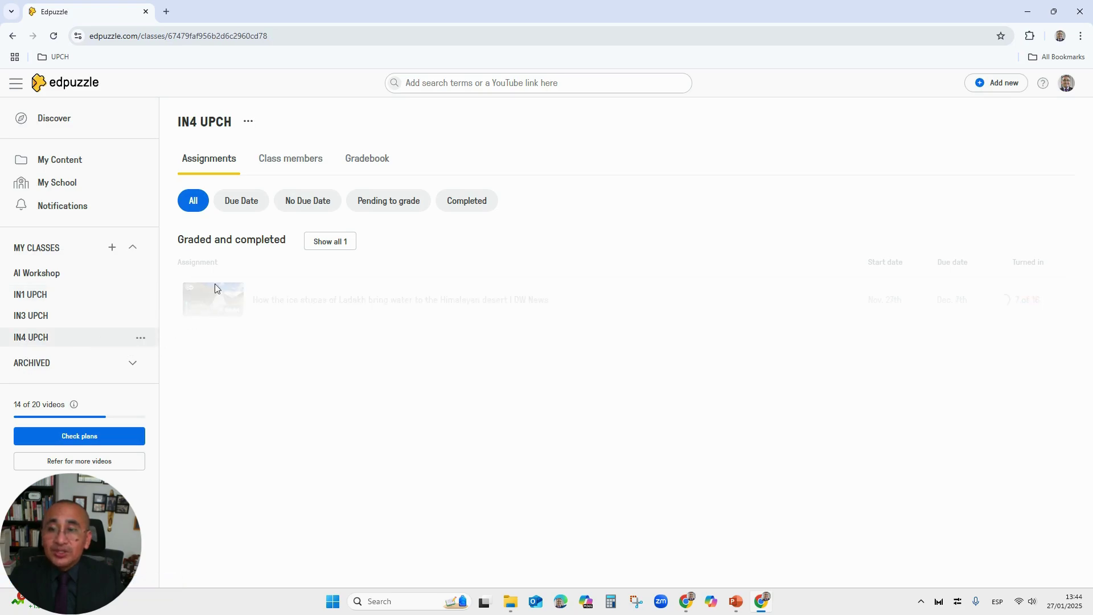
Step: Show the graded assignments of IN4 UPCH and examine the students' results and questions for the Ladakh ice stupas video
{"action": "left_click", "coordinate": [327, 248]}
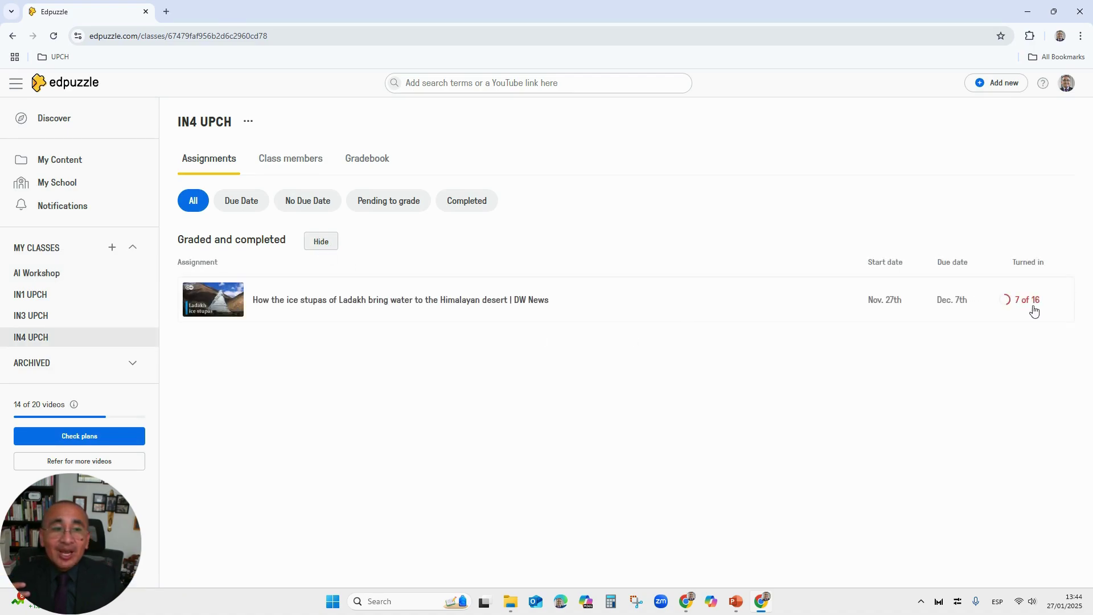
{"action": "left_click", "coordinate": [410, 307]}
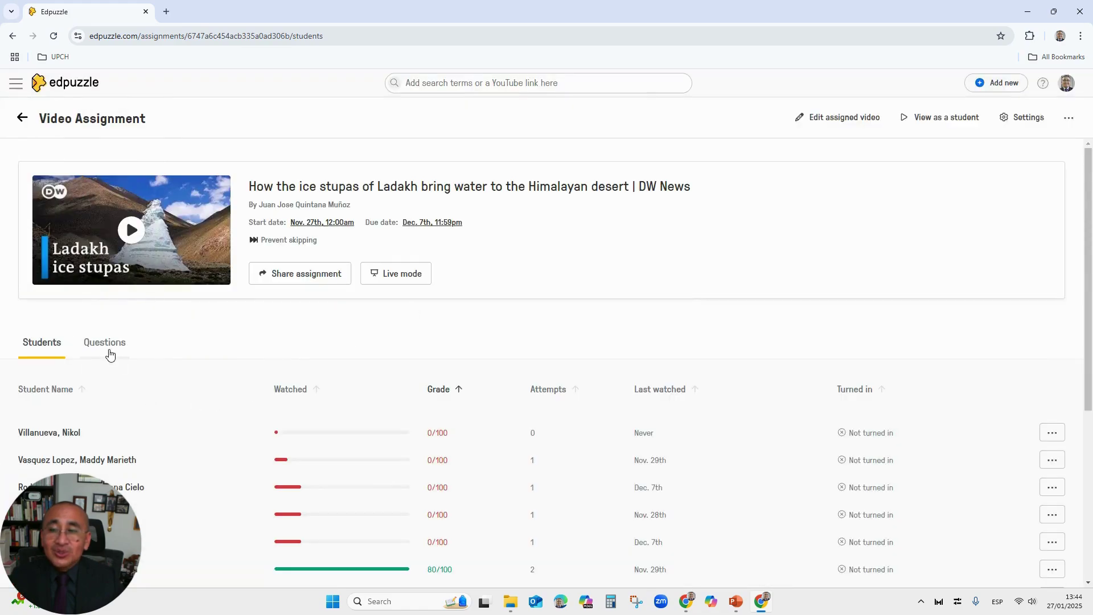
{"action": "scroll", "coordinate": [86, 444], "scroll_direction": "down", "scroll_amount": 3}
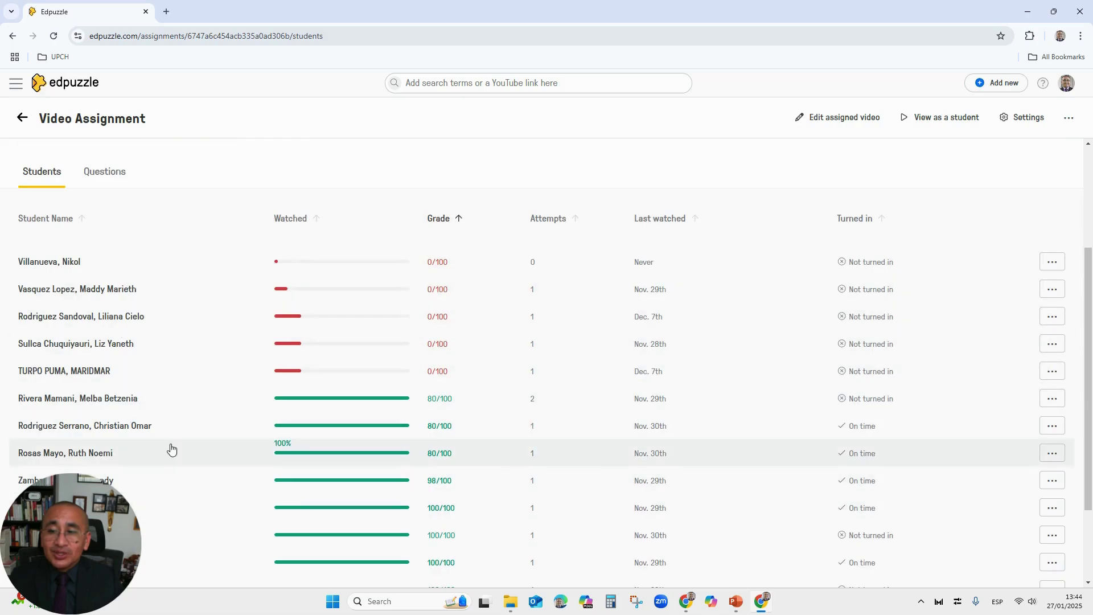
{"action": "scroll", "coordinate": [171, 448], "scroll_direction": "up", "scroll_amount": 3}
{"action": "left_click", "coordinate": [124, 345]}
{"action": "left_click", "coordinate": [46, 348]}
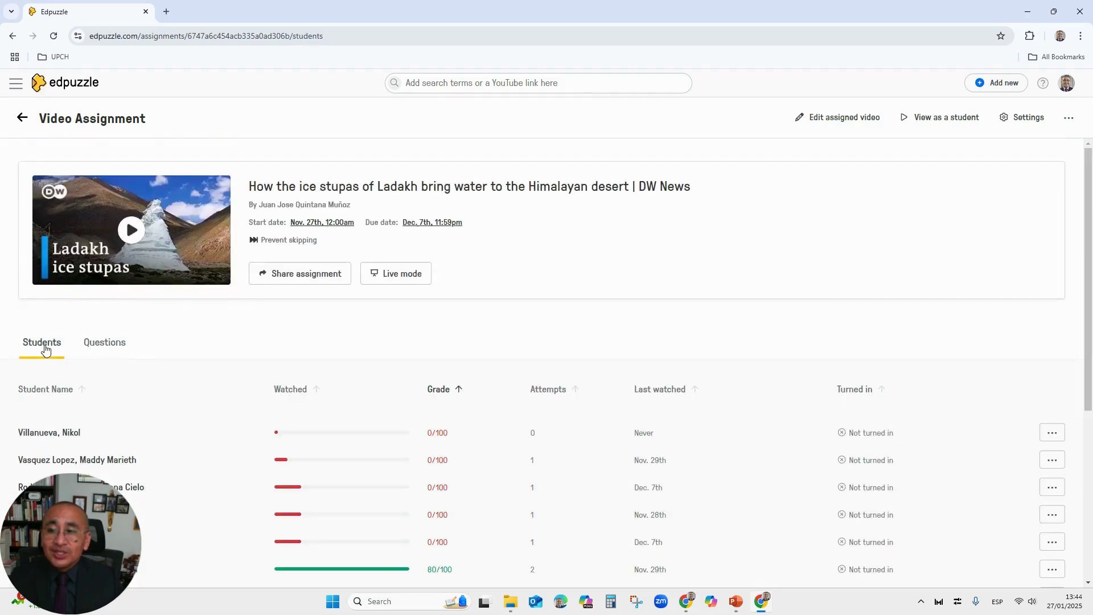
Step: Review the question results and the list of student grades for the Ladakh ice stupas assignment, and return to the Discover page
{"action": "left_click", "coordinate": [104, 346]}
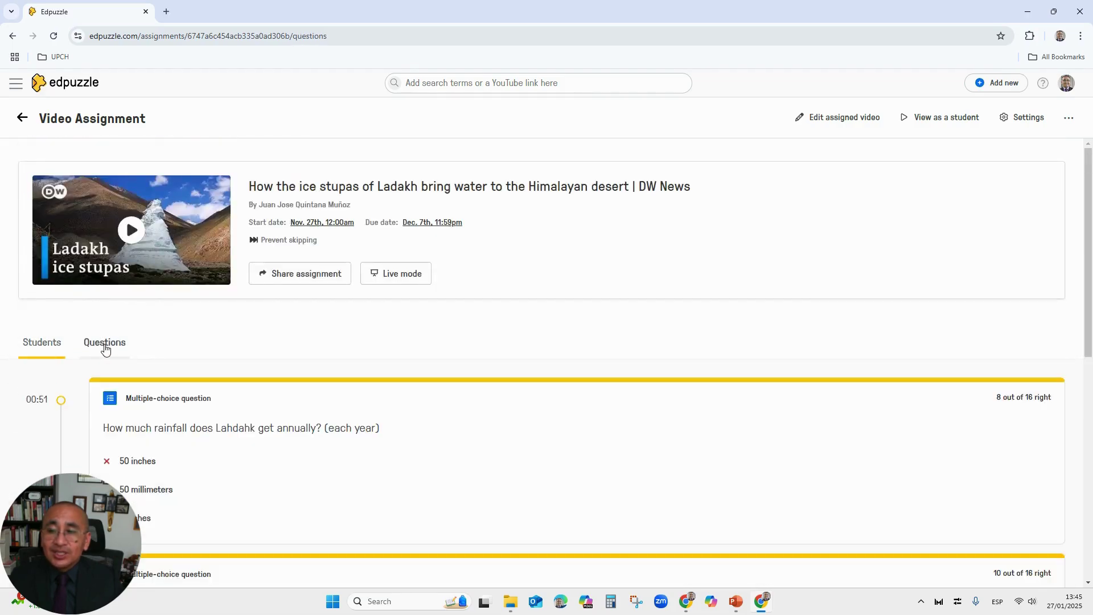
{"action": "left_click", "coordinate": [55, 347]}
{"action": "scroll", "coordinate": [375, 415], "scroll_direction": "down", "scroll_amount": 3}
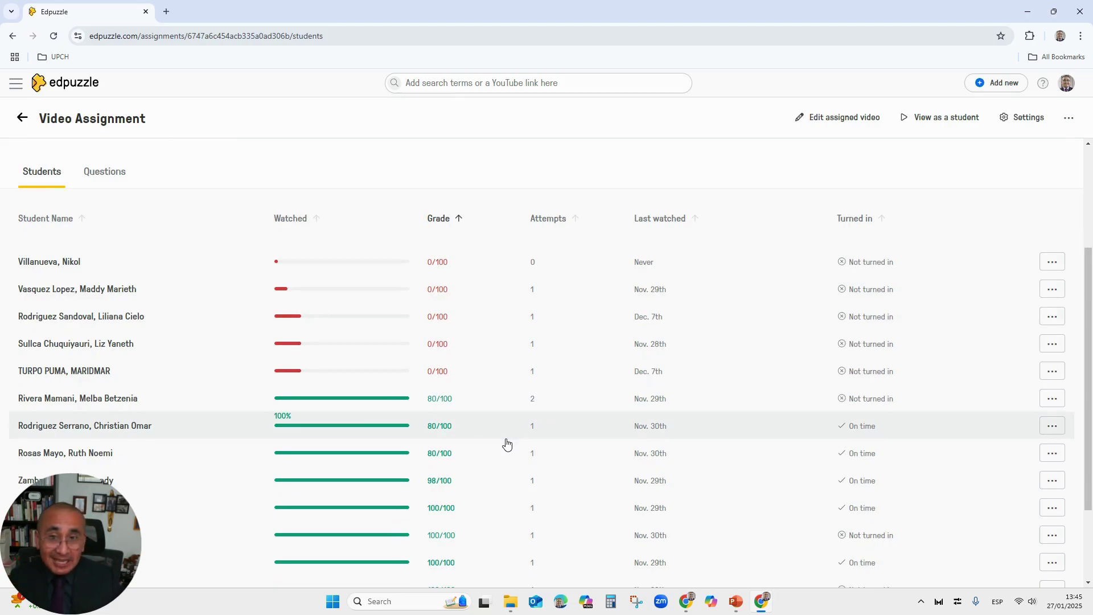
{"action": "left_click", "coordinate": [23, 120]}
{"action": "left_click", "coordinate": [69, 85]}
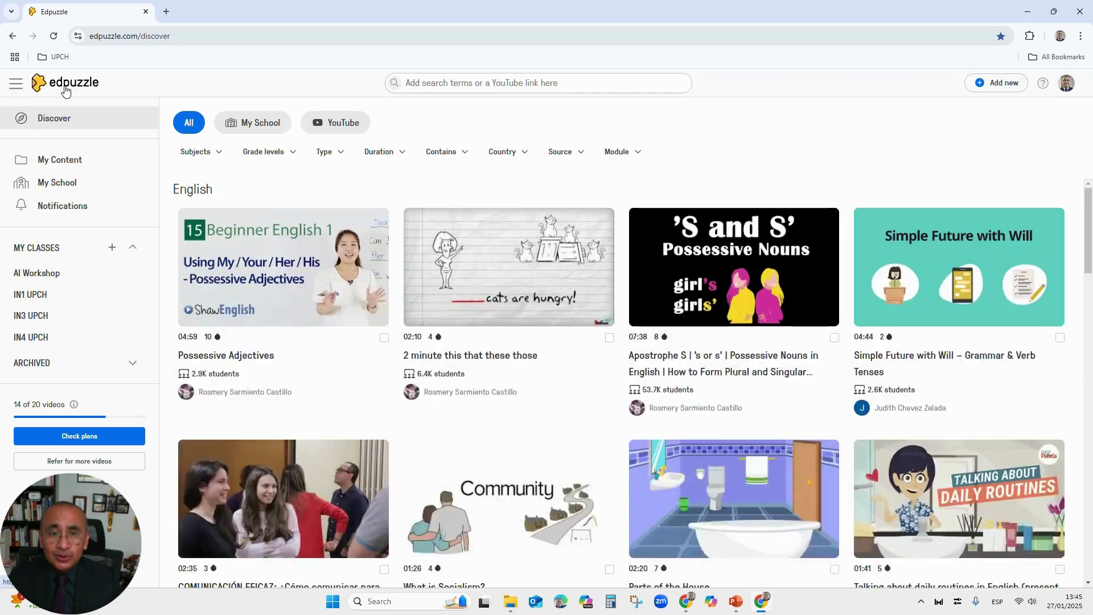
Step: Switch to the Canva recording studio and finish the screen recording on page 3 of the presentation
{"action": "mouse_move", "coordinate": [736, 608]}
{"action": "mouse_move", "coordinate": [689, 602]}
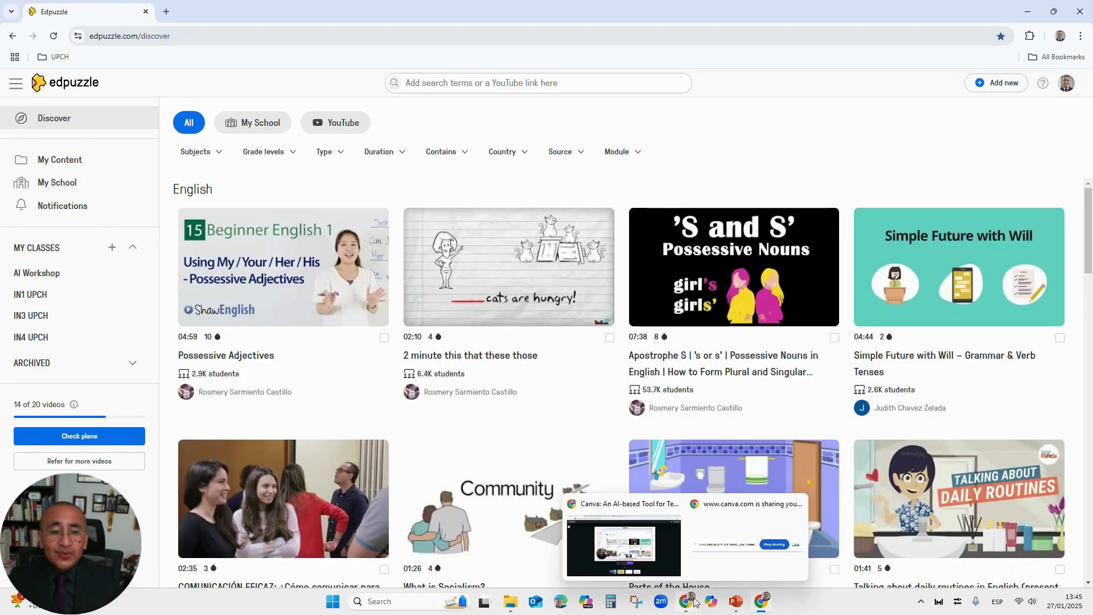
{"action": "left_click", "coordinate": [635, 547]}
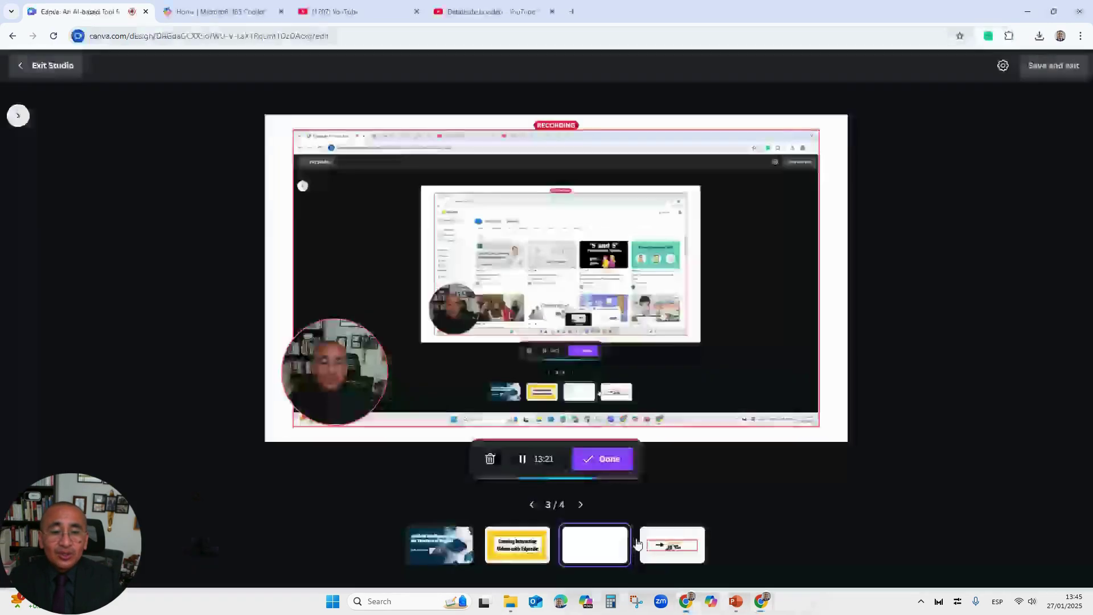
{"action": "left_click", "coordinate": [592, 464]}
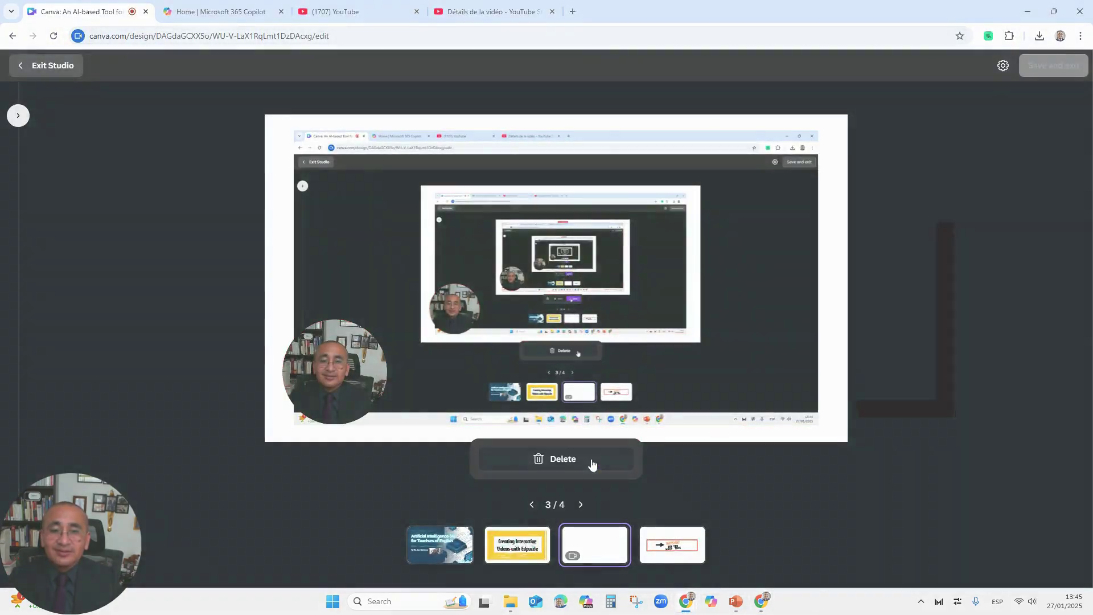